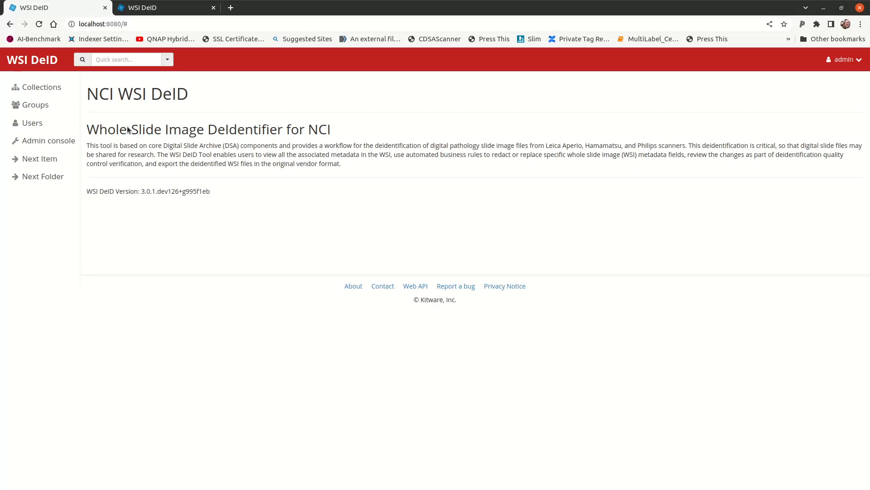
Switch to the file manager, browse the data/import folder's files, and view the exampleData_112322.csv spreadsheet in LibreOffice Calc
{"action": "key", "text": "alt+Tab"}
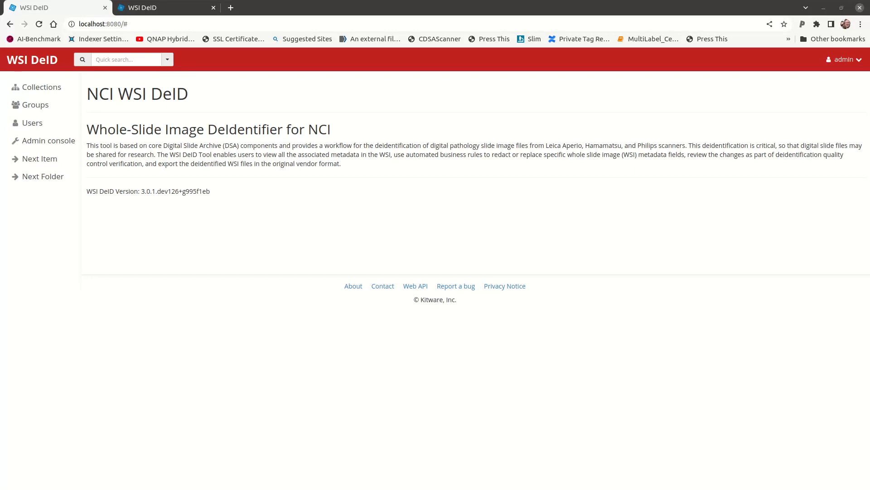
{"action": "key", "text": "alt+Tab"}
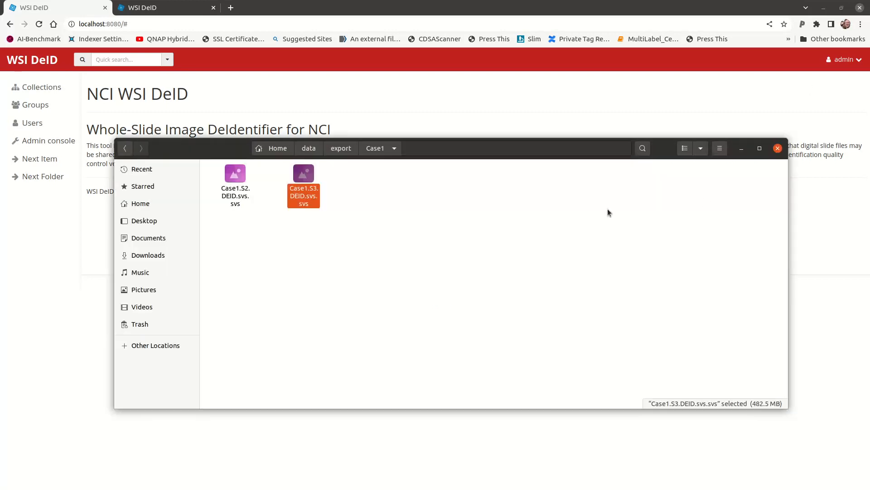
{"action": "left_click", "coordinate": [322, 149]}
{"action": "left_click", "coordinate": [311, 180]}
{"action": "double_click", "coordinate": [311, 181]}
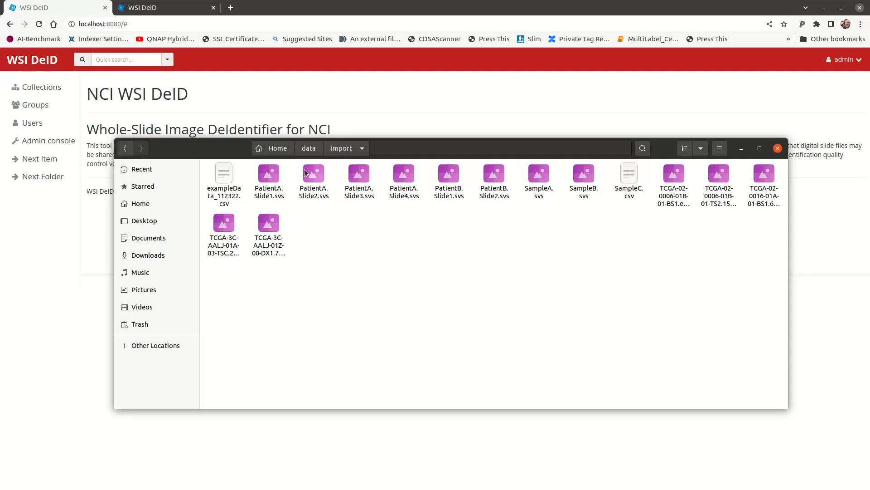
{"action": "left_click", "coordinate": [669, 199]}
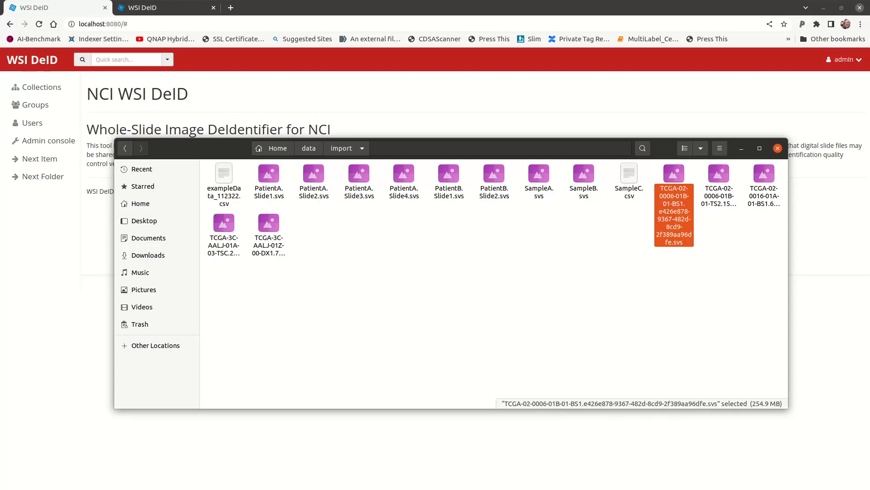
{"action": "key", "text": "alt+Tab"}
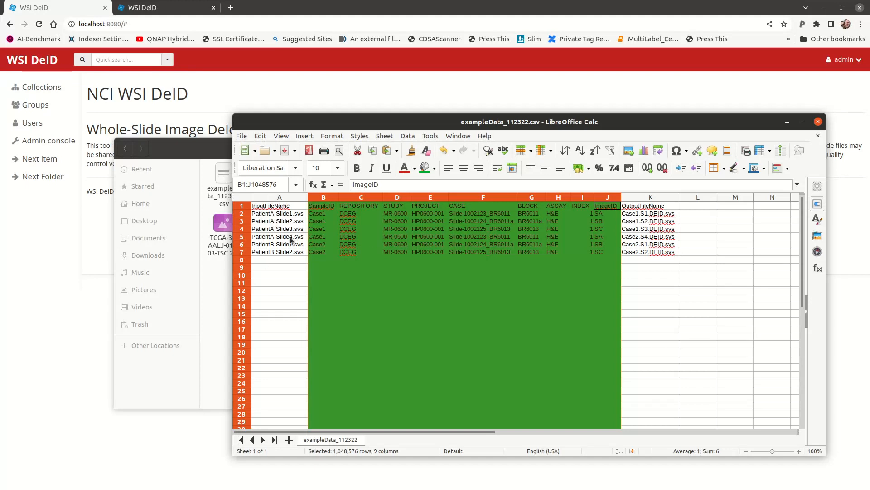
Return to WSI DeID and import the slide data into the AvailableToProcess folder of the WSI DeID collection
{"action": "left_click", "coordinate": [53, 282]}
{"action": "left_click", "coordinate": [40, 88]}
{"action": "left_click", "coordinate": [128, 196]}
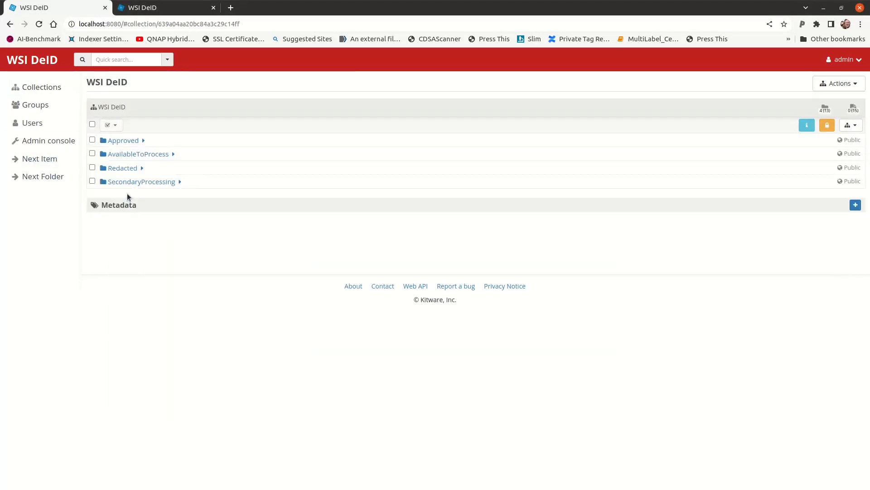
{"action": "left_click", "coordinate": [127, 153]}
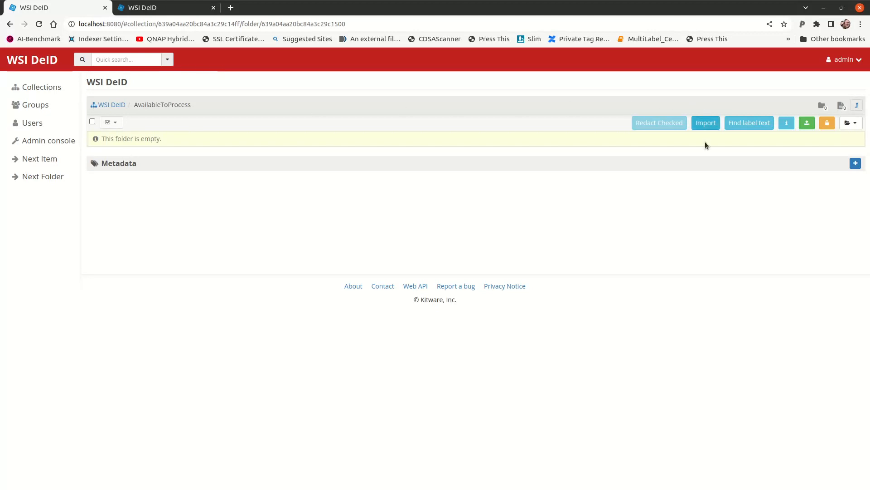
{"action": "left_click", "coordinate": [709, 124]}
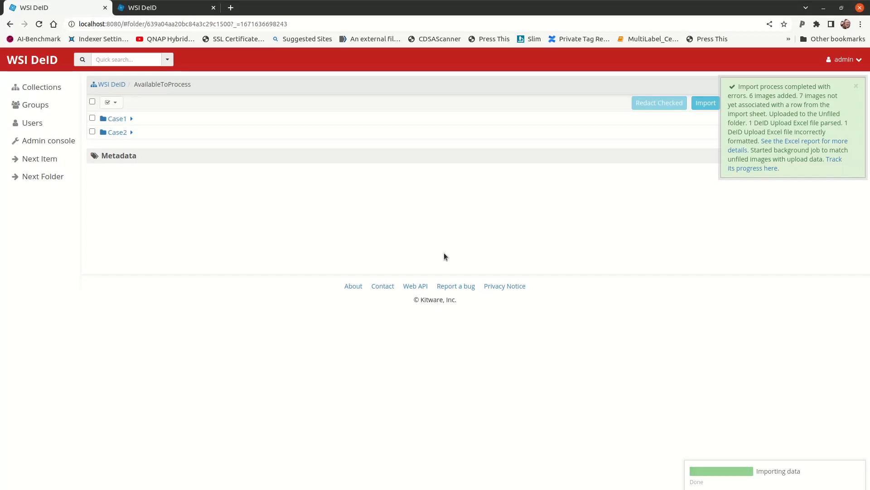
Check the import summary's image and Excel file details against the exampleData_112322.csv spreadsheet
{"action": "key", "text": "alt+Tab"}
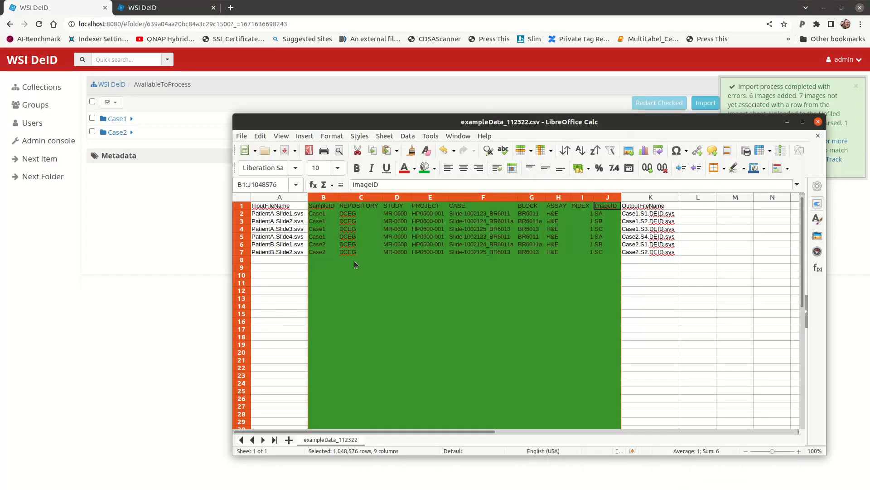
{"action": "key", "text": "alt+Tab"}
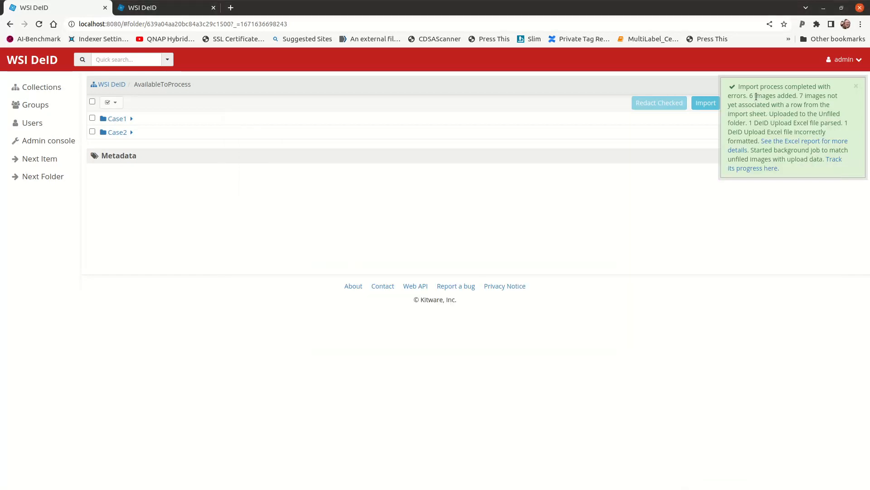
{"action": "left_click_drag", "start_coordinate": [773, 96], "coordinate": [737, 128]}
{"action": "left_click", "coordinate": [467, 239]}
{"action": "key", "text": "alt+Tab"}
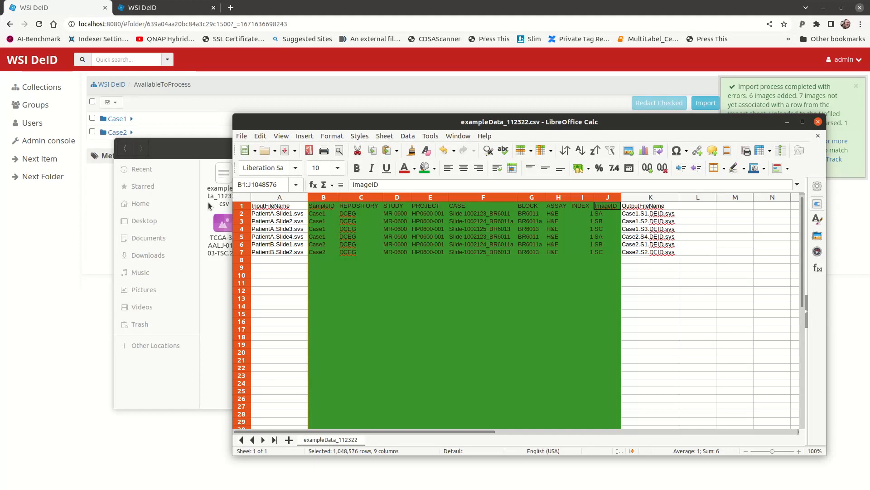
View the contents of the imported Case1 and Case2 folders, return to AvailableToProcess and dismiss the import notification
{"action": "left_click", "coordinate": [97, 118]}
{"action": "left_click", "coordinate": [121, 119]}
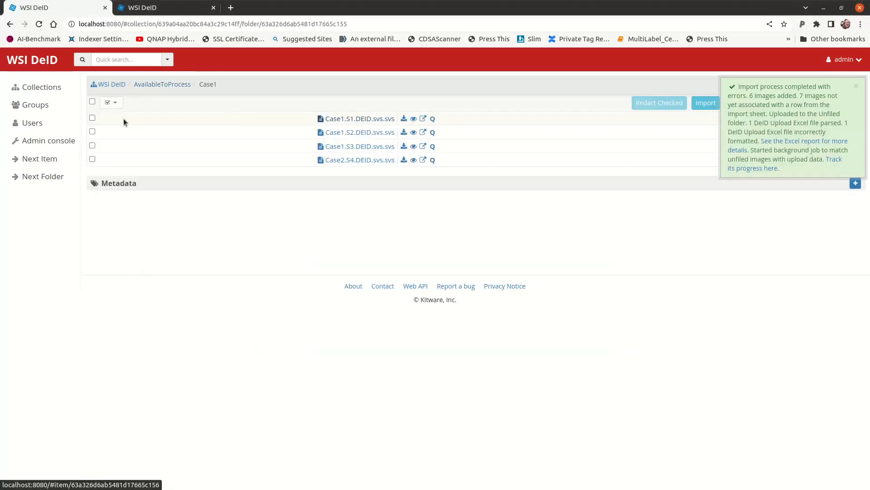
{"action": "left_click", "coordinate": [174, 87]}
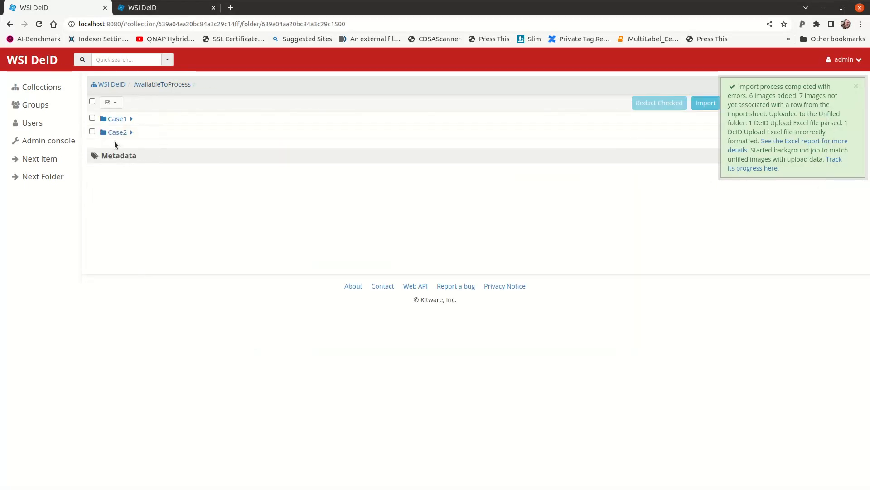
{"action": "left_click", "coordinate": [116, 134]}
{"action": "left_click", "coordinate": [180, 85]}
{"action": "left_click", "coordinate": [856, 86]}
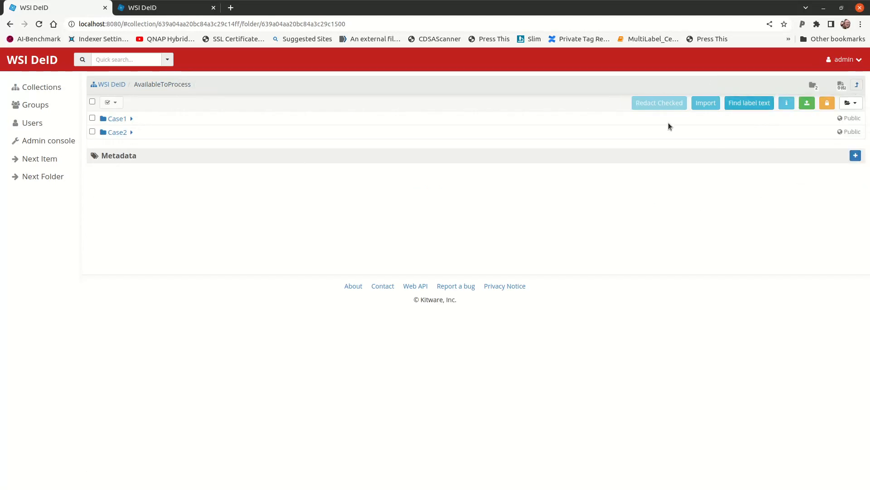
Open the Case1.S3.DEID.svs.svs slide in the Case1 folder and examine its image and internal metadata with the redaction settings
{"action": "left_click", "coordinate": [114, 119]}
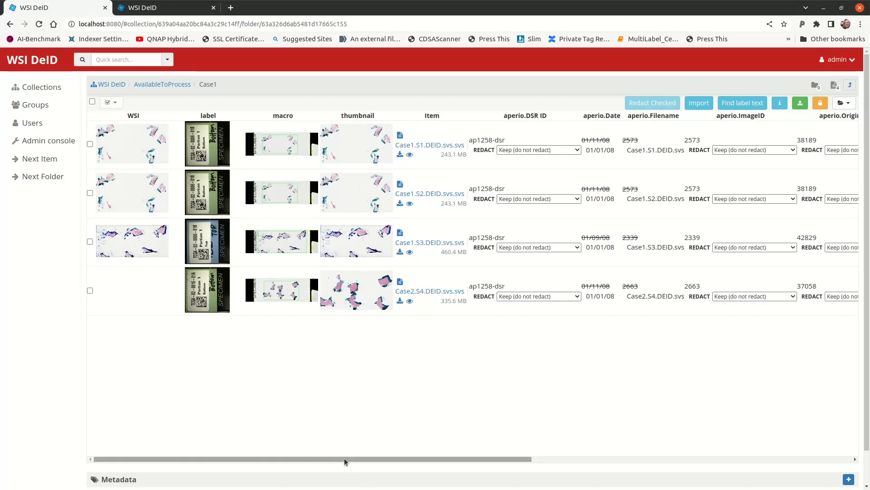
{"action": "left_click_drag", "start_coordinate": [398, 458], "coordinate": [292, 459]}
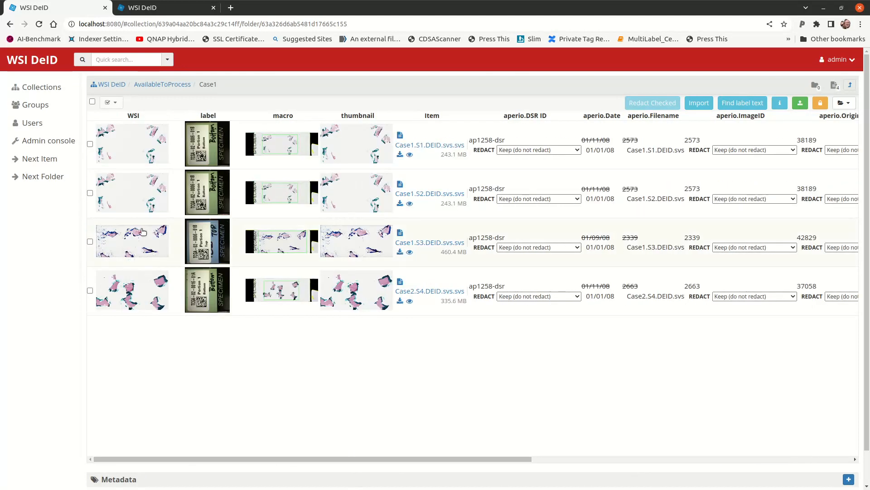
{"action": "left_click", "coordinate": [143, 232]}
{"action": "scroll", "coordinate": [54, 336], "scroll_direction": "down", "scroll_amount": 5}
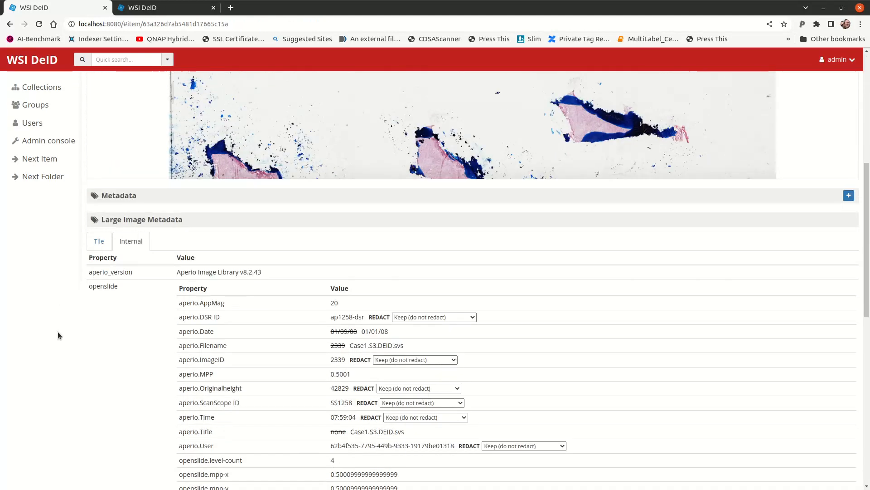
{"action": "scroll", "coordinate": [307, 315], "scroll_direction": "down", "scroll_amount": 5}
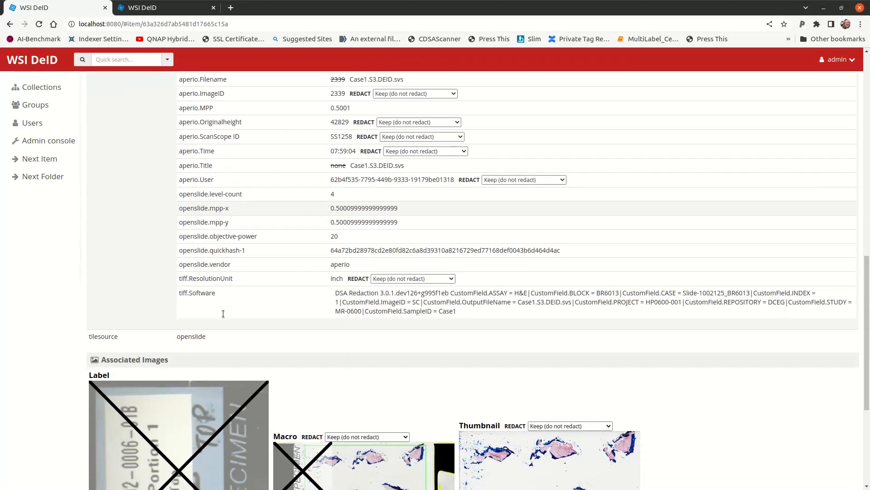
{"action": "scroll", "coordinate": [268, 276], "scroll_direction": "up", "scroll_amount": 2}
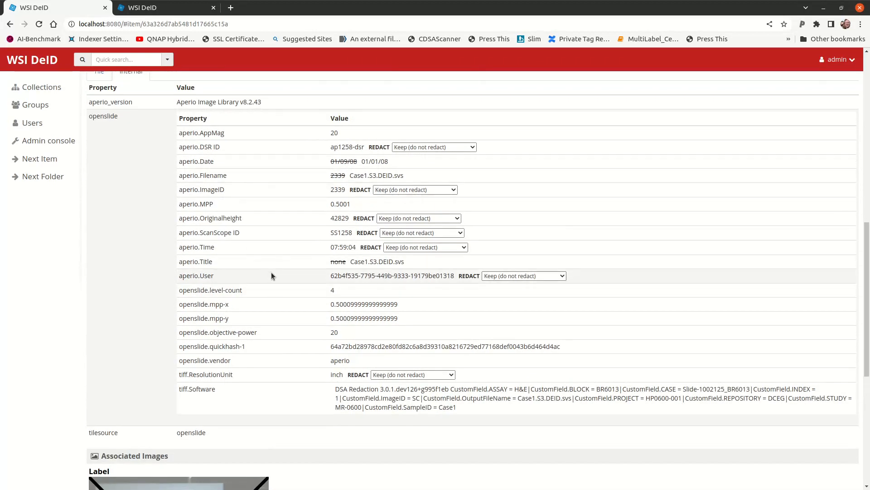
{"action": "scroll", "coordinate": [266, 272], "scroll_direction": "up", "scroll_amount": 1}
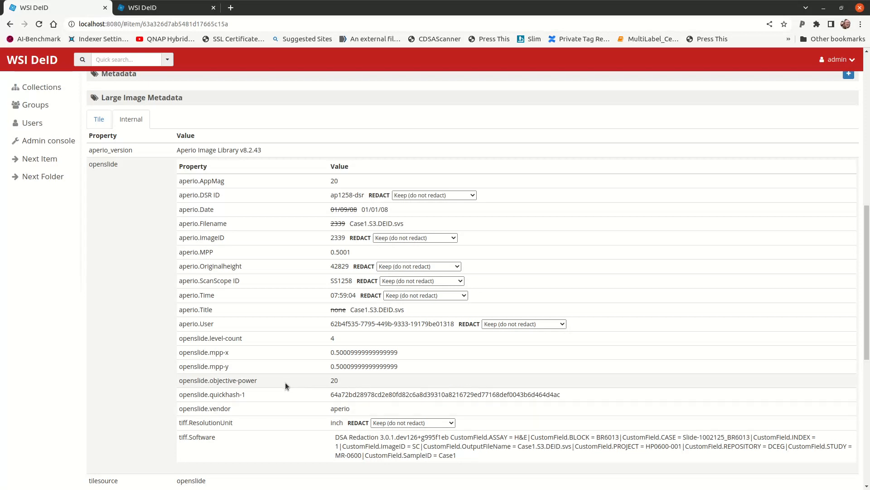
{"action": "scroll", "coordinate": [285, 383], "scroll_direction": "up", "scroll_amount": 1}
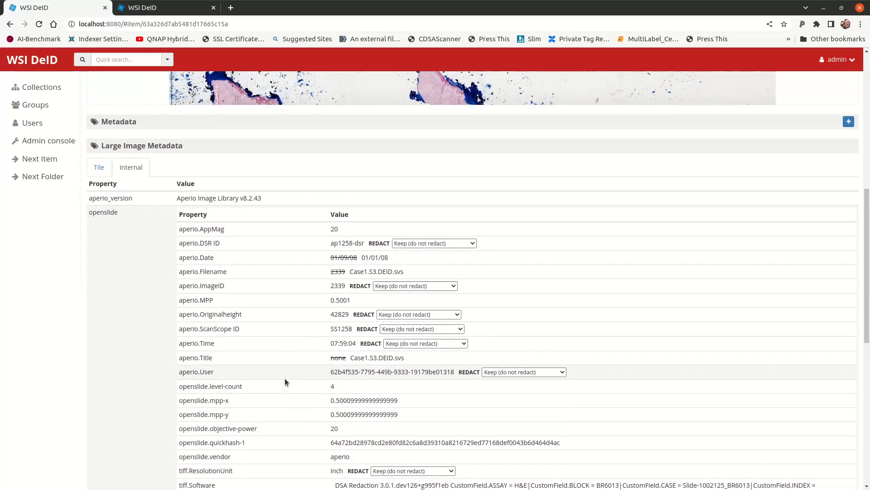
{"action": "scroll", "coordinate": [373, 262], "scroll_direction": "up", "scroll_amount": 1}
{"action": "scroll", "coordinate": [372, 262], "scroll_direction": "up", "scroll_amount": 2}
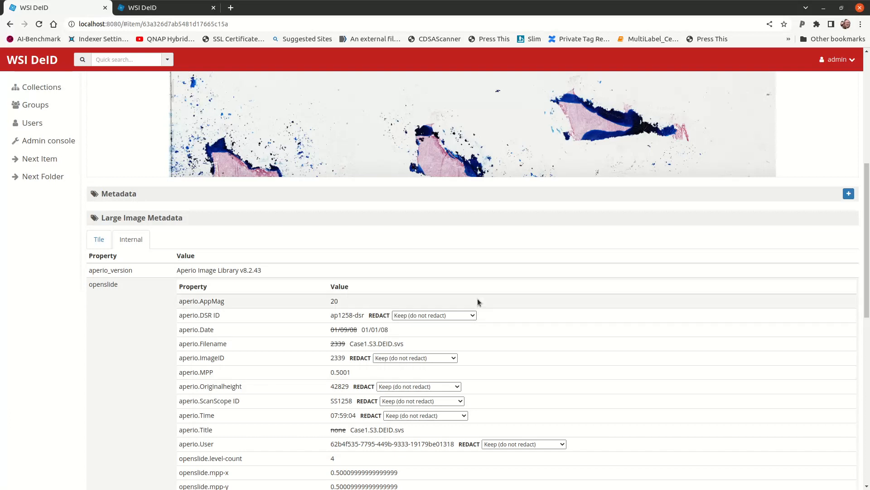
{"action": "scroll", "coordinate": [28, 325], "scroll_direction": "up", "scroll_amount": 5}
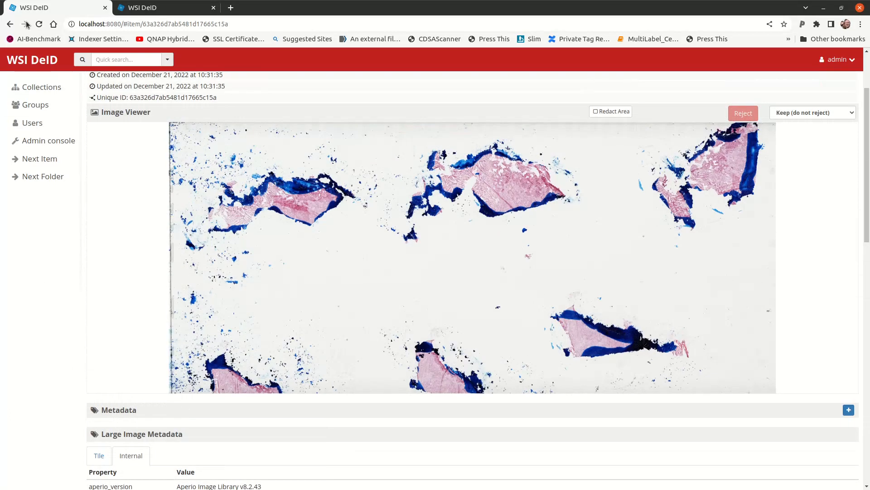
Select all the slides in the Case1 folder, review their metadata and redaction columns, and redact the checked slides
{"action": "left_click", "coordinate": [10, 24]}
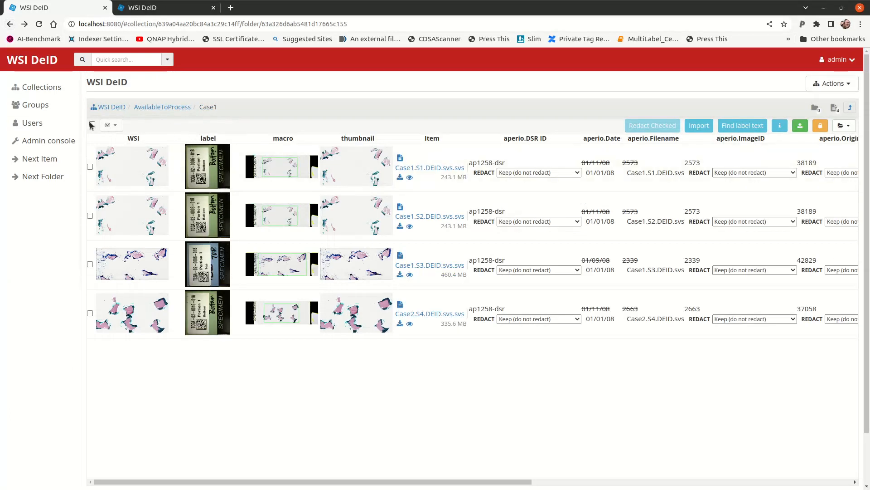
{"action": "left_click", "coordinate": [92, 125]}
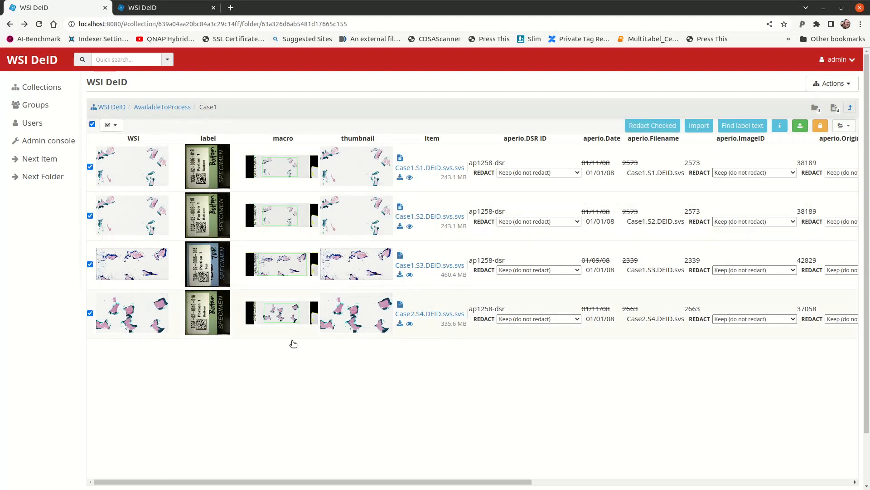
{"action": "left_click_drag", "start_coordinate": [430, 482], "coordinate": [562, 482]}
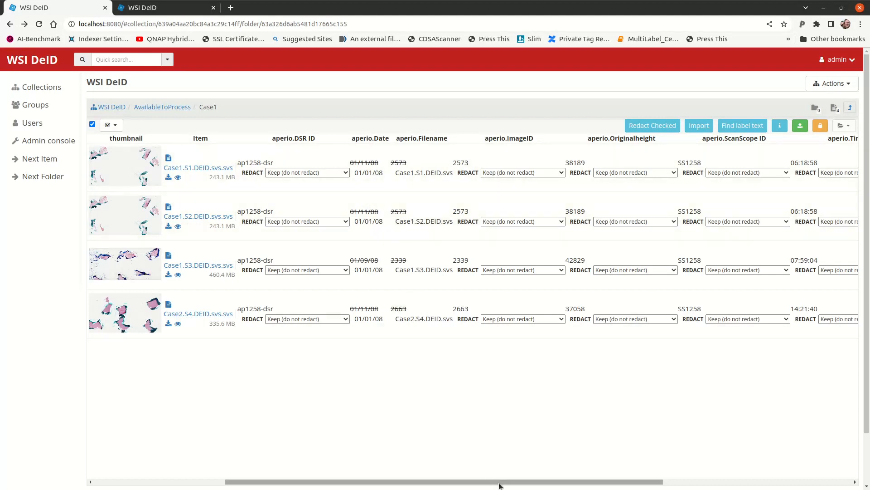
{"action": "left_click_drag", "start_coordinate": [499, 483], "coordinate": [653, 485]}
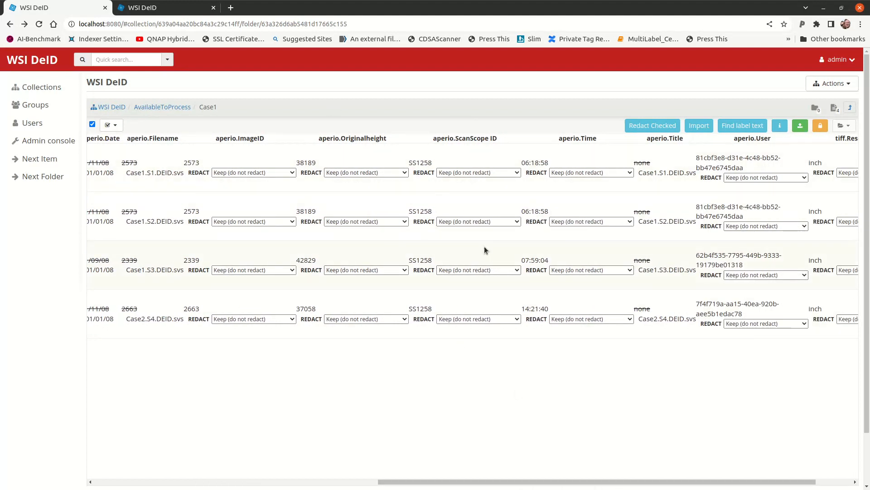
{"action": "left_click", "coordinate": [479, 270]}
{"action": "left_click", "coordinate": [480, 271]}
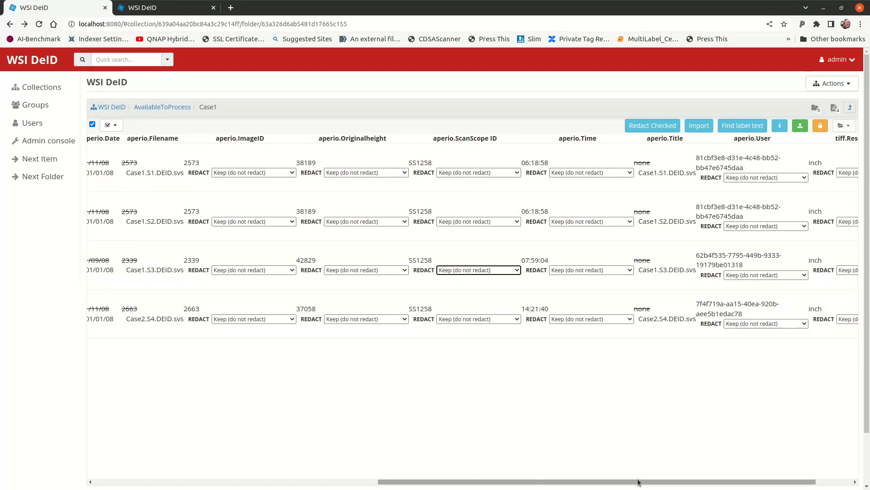
{"action": "left_click_drag", "start_coordinate": [639, 483], "coordinate": [676, 481]}
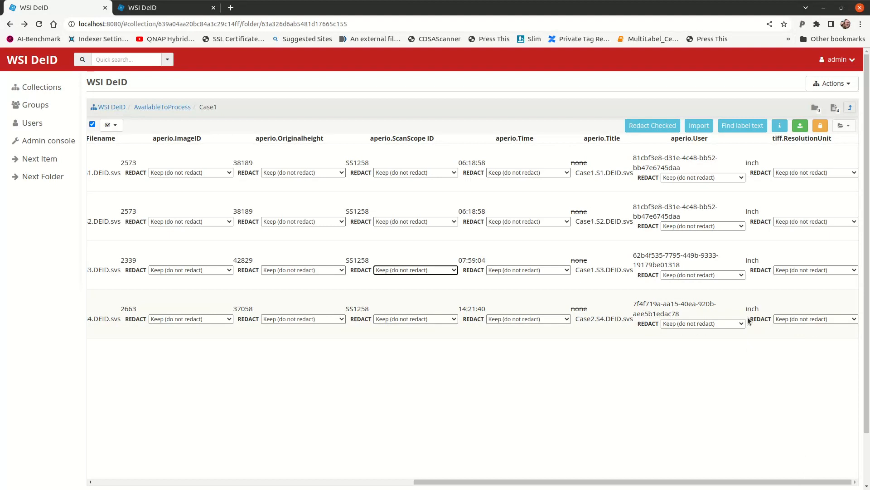
{"action": "left_click_drag", "start_coordinate": [747, 312], "coordinate": [760, 315]}
{"action": "left_click", "coordinate": [766, 487]}
{"action": "left_click_drag", "start_coordinate": [590, 486], "coordinate": [127, 489]}
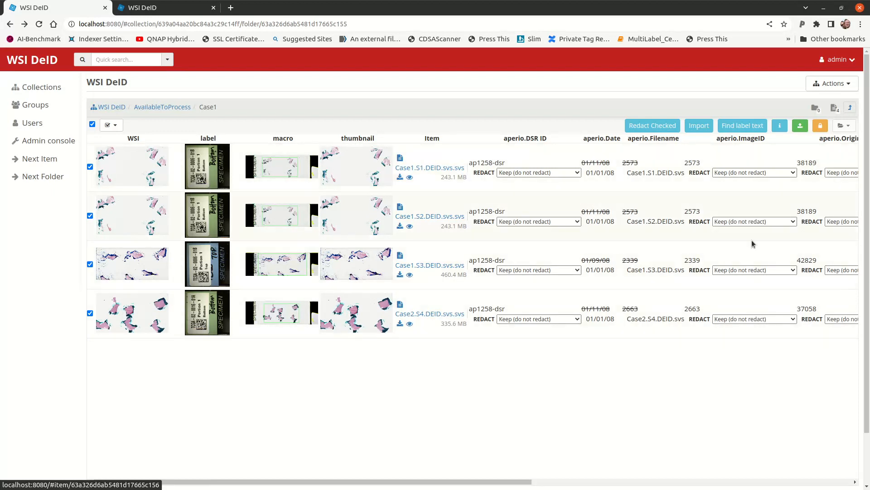
{"action": "left_click", "coordinate": [657, 127]}
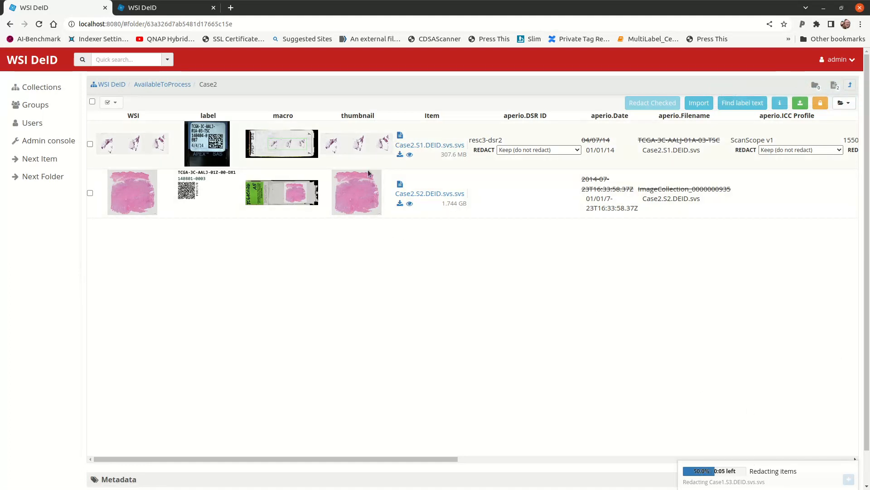
Select only the Case2.S1.DEID.svs.svs slide in the Case2 folder and redact it
{"action": "left_click", "coordinate": [90, 144]}
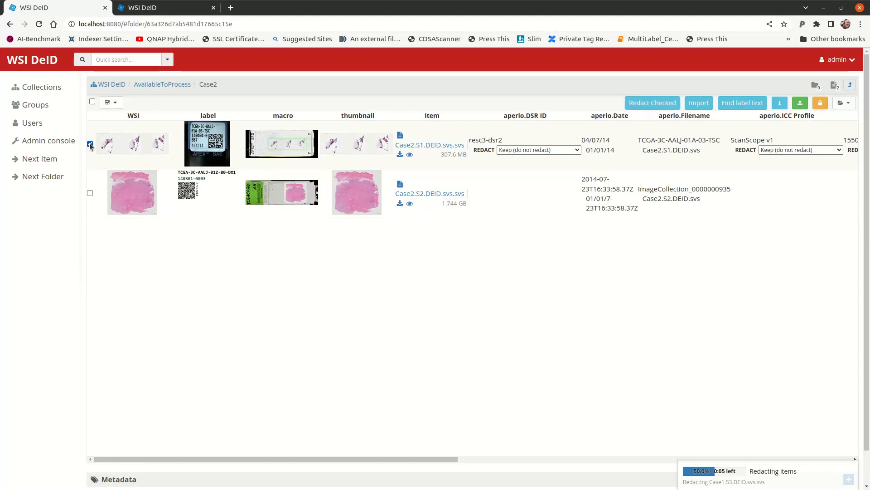
{"action": "left_click", "coordinate": [663, 101]}
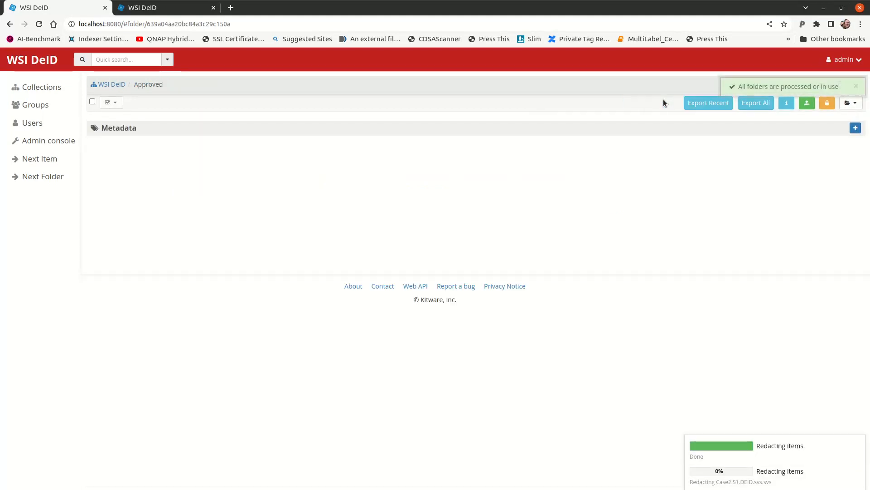
Open the Case1 folder under Redacted in the WSI DeID collection and examine the redacted slides' labels and macro images
{"action": "left_click", "coordinate": [33, 88]}
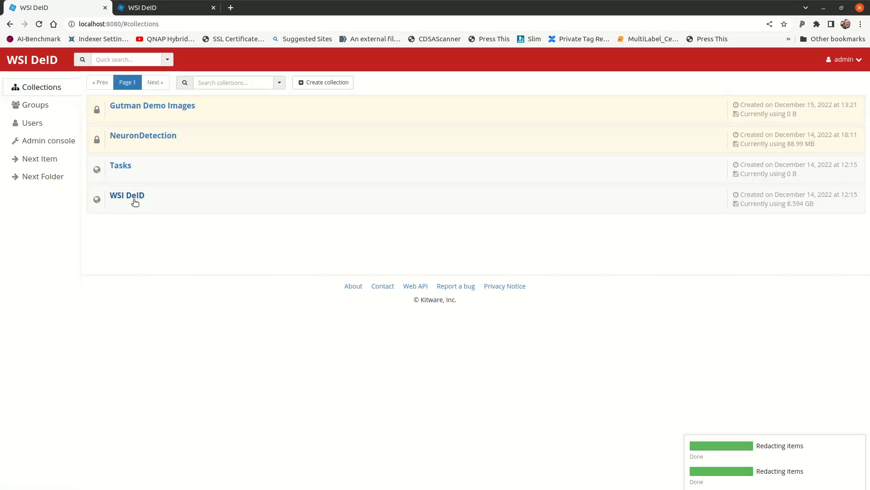
{"action": "left_click", "coordinate": [130, 197]}
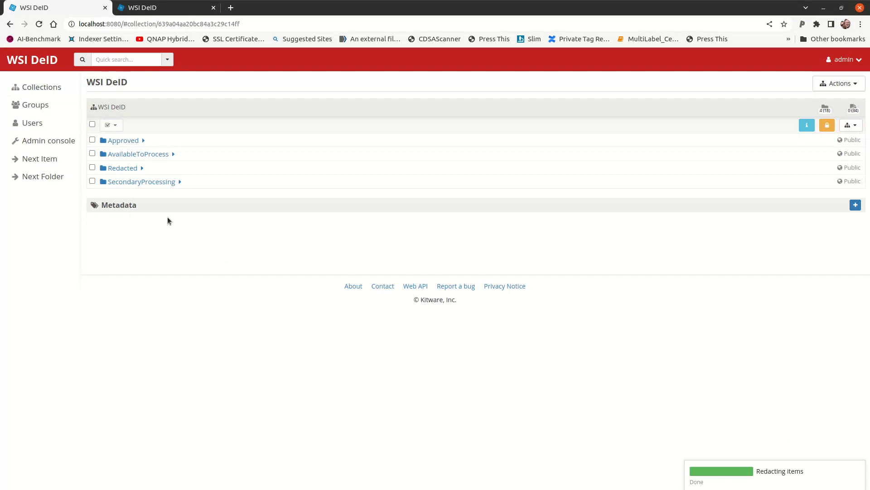
{"action": "left_click", "coordinate": [118, 168]}
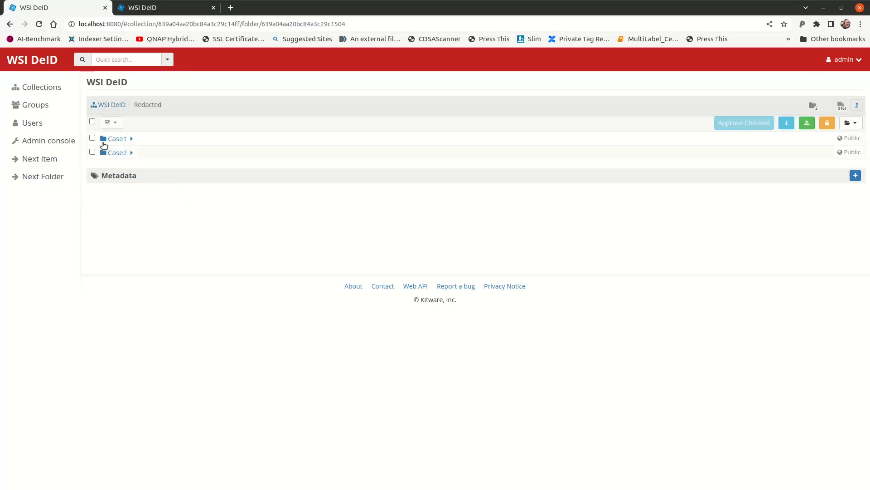
{"action": "left_click", "coordinate": [104, 144]}
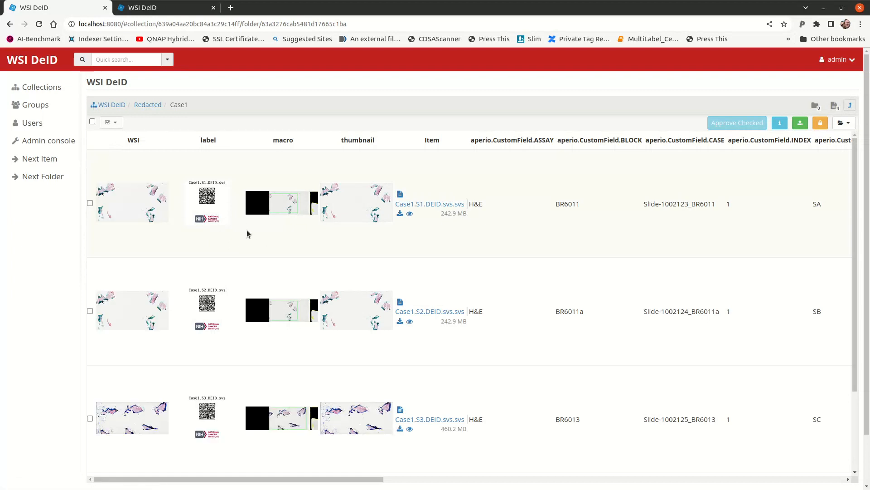
{"action": "scroll", "coordinate": [248, 233], "scroll_direction": "down", "scroll_amount": 2}
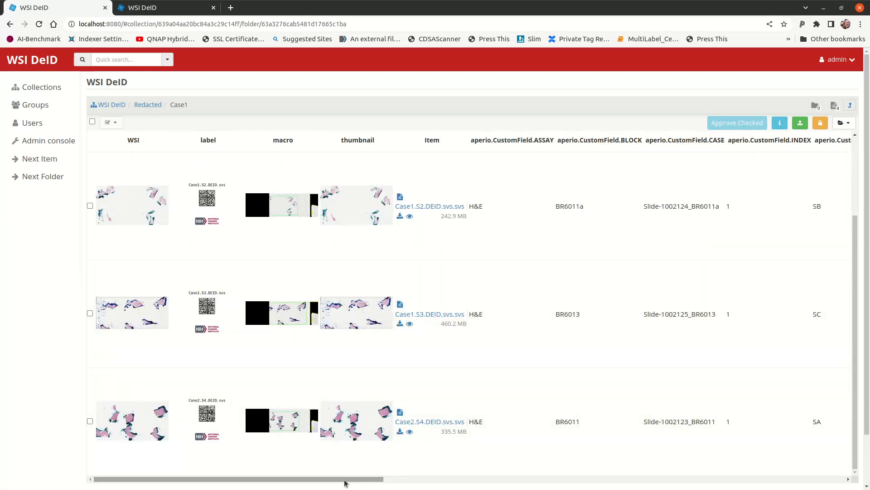
{"action": "left_click_drag", "start_coordinate": [345, 482], "coordinate": [249, 474]}
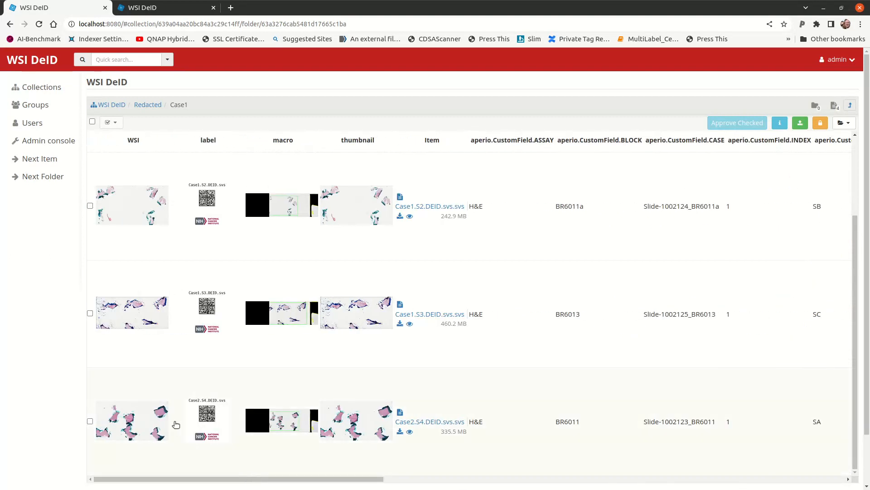
{"action": "key", "text": "ctrl+plus"}
{"action": "key", "text": "ctrl+plus"}
{"action": "key", "text": "ctrl+plus"}
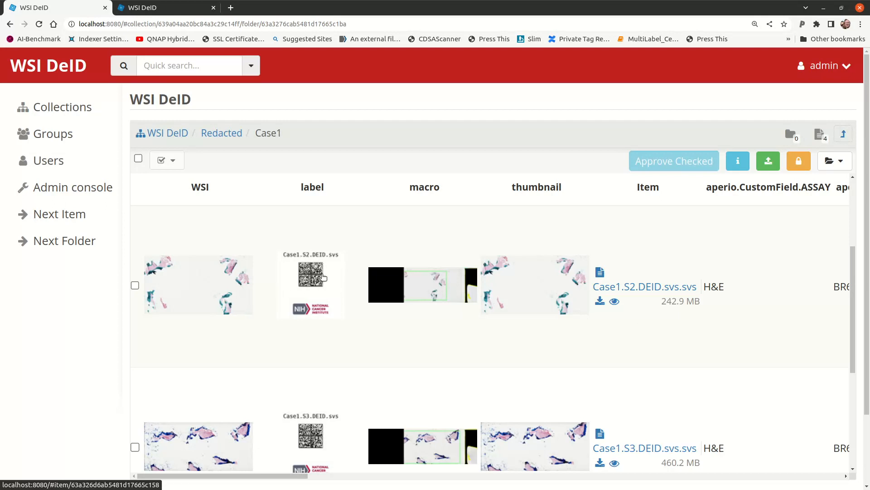
{"action": "key", "text": "ctrl+0"}
Open the redacted Case1.S2.DEID.svs.svs slide and examine its tile metadata, internal metadata and associated images
{"action": "left_click", "coordinate": [111, 192]}
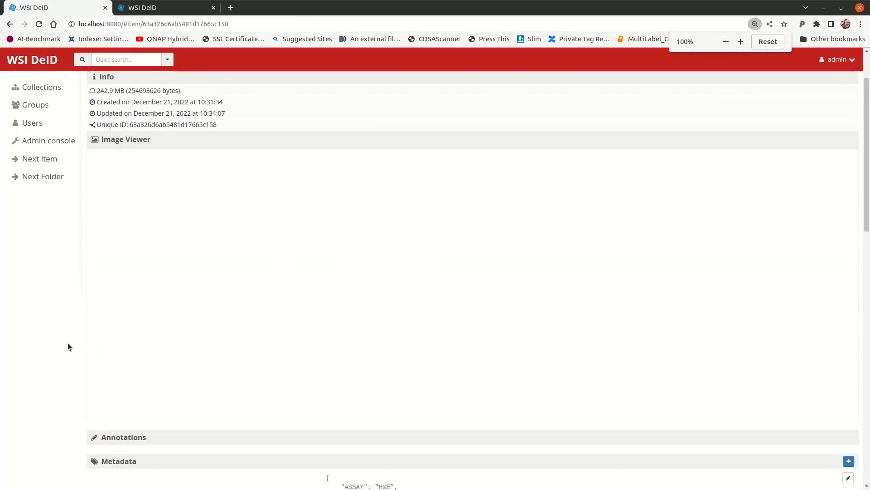
{"action": "scroll", "coordinate": [68, 345], "scroll_direction": "down", "scroll_amount": 5}
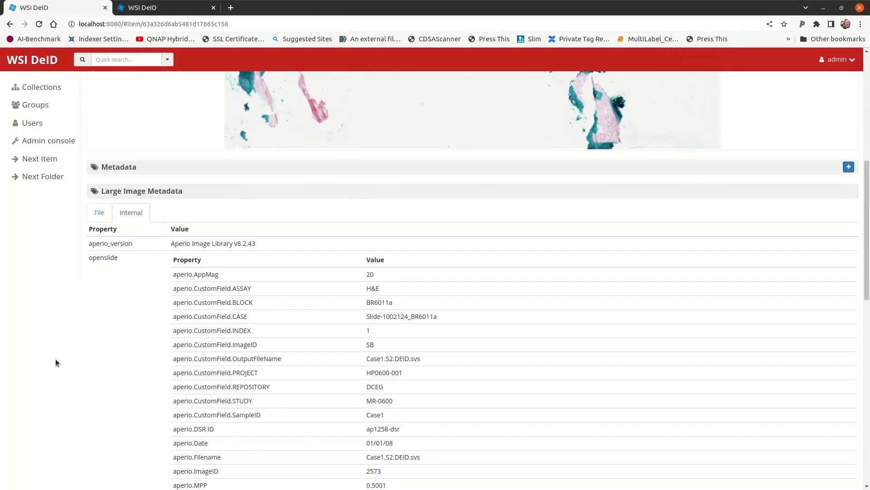
{"action": "scroll", "coordinate": [55, 363], "scroll_direction": "down", "scroll_amount": 14}
{"action": "scroll", "coordinate": [54, 362], "scroll_direction": "up", "scroll_amount": 5}
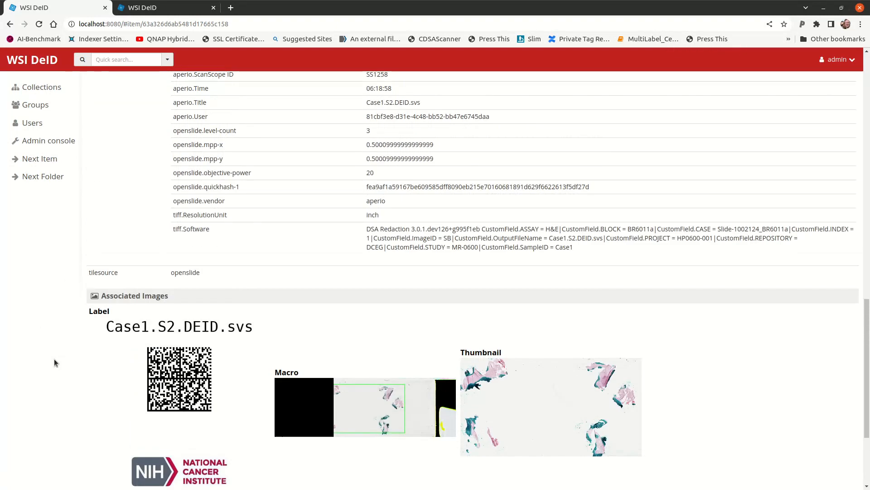
{"action": "scroll", "coordinate": [53, 358], "scroll_direction": "up", "scroll_amount": 12}
{"action": "left_click", "coordinate": [110, 232]}
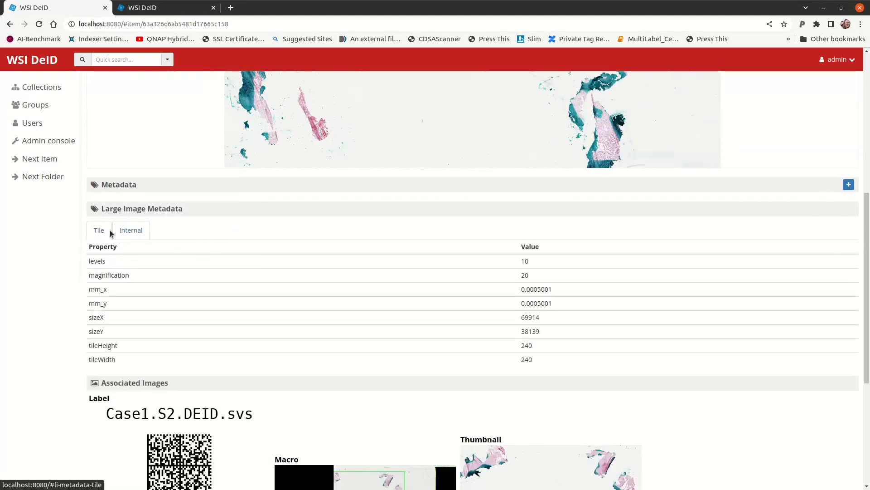
{"action": "left_click", "coordinate": [131, 230]}
{"action": "scroll", "coordinate": [381, 313], "scroll_direction": "up", "scroll_amount": 2}
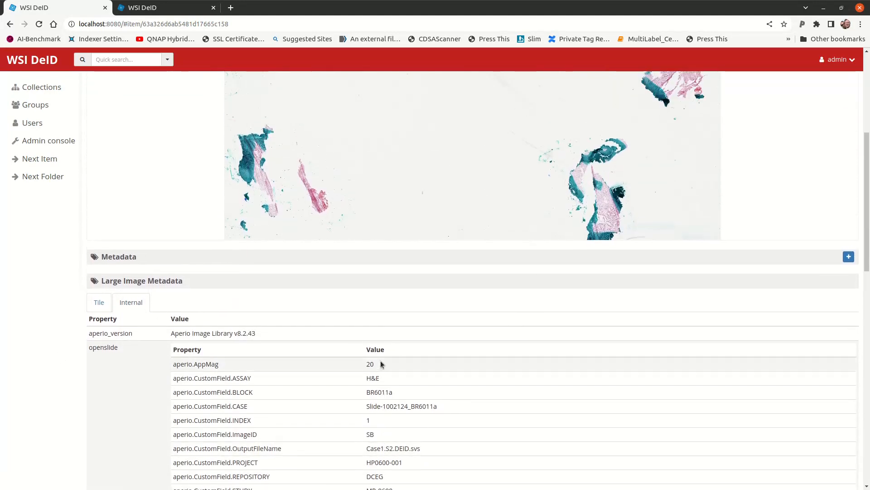
{"action": "scroll", "coordinate": [381, 364], "scroll_direction": "down", "scroll_amount": 10}
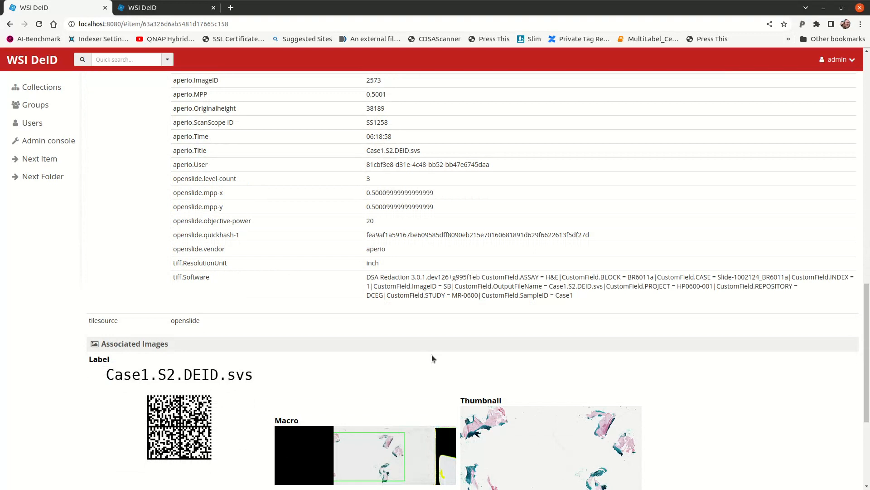
{"action": "scroll", "coordinate": [432, 358], "scroll_direction": "up", "scroll_amount": 10}
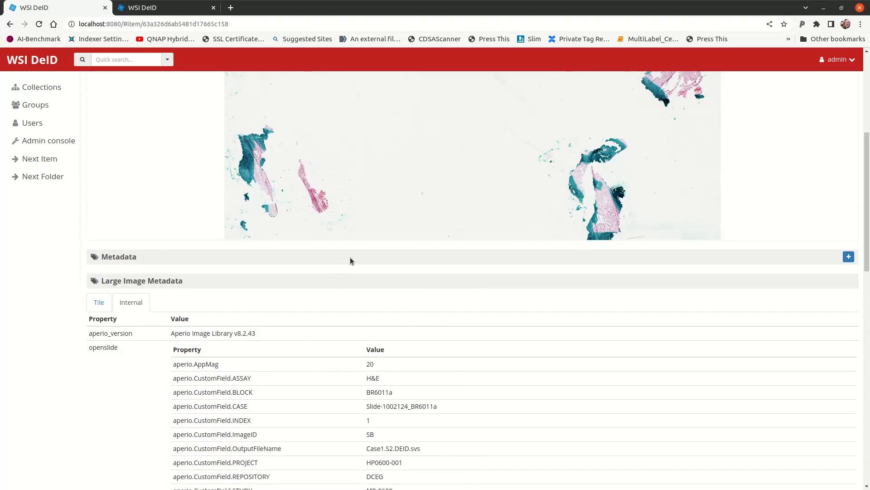
Review the deidUpload metadata of the redacted Case1.S2.DEID.svs.svs slide and approve the slide
{"action": "left_click", "coordinate": [351, 255]}
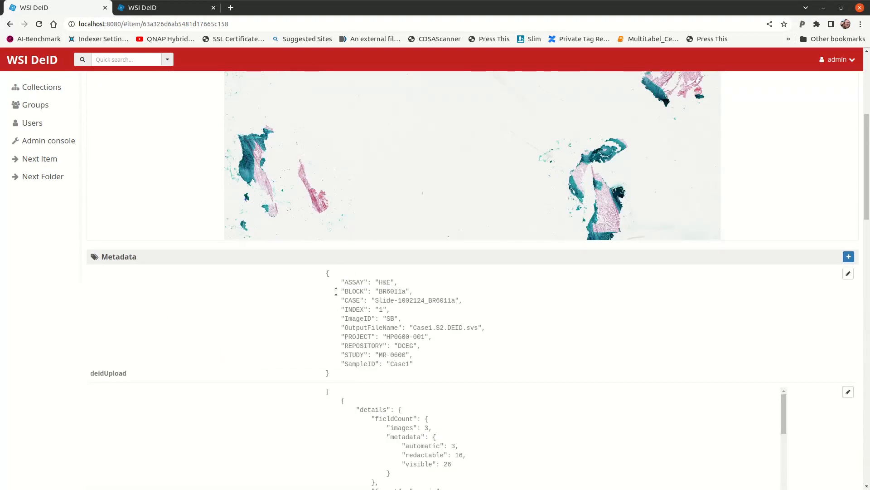
{"action": "left_click_drag", "start_coordinate": [327, 273], "coordinate": [366, 380]}
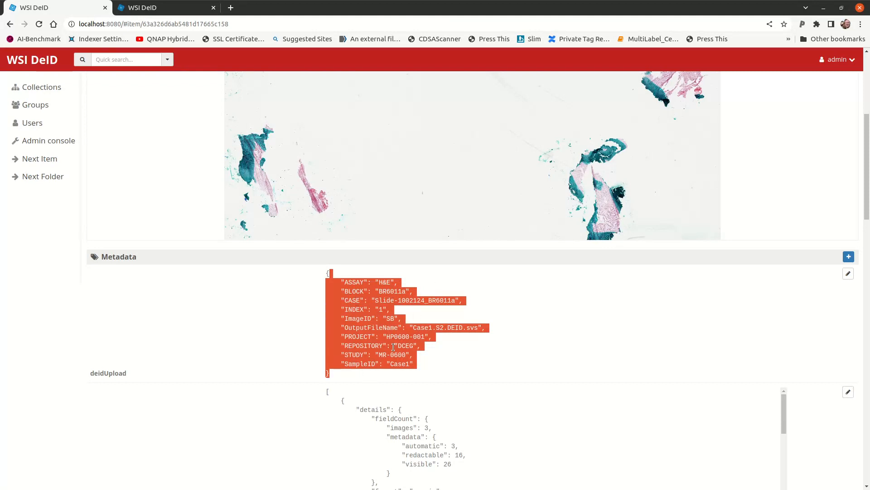
{"action": "scroll", "coordinate": [2, 364], "scroll_direction": "down", "scroll_amount": 20}
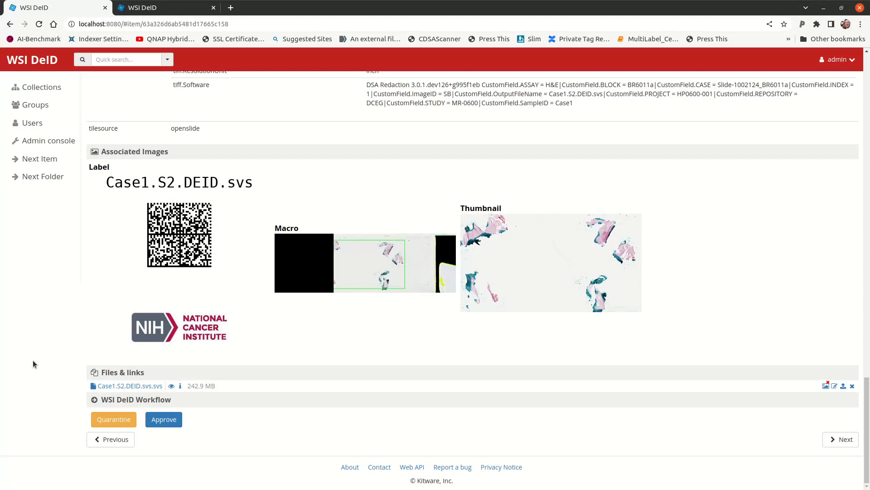
{"action": "left_click", "coordinate": [163, 419]}
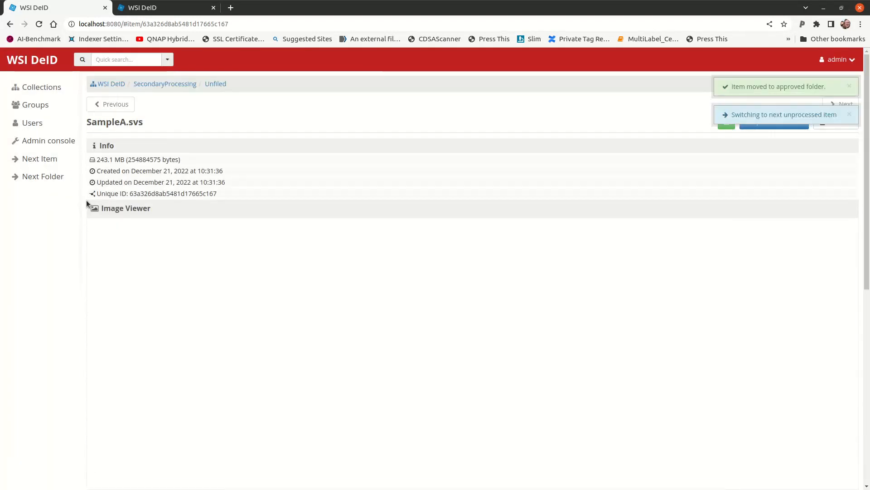
Return to the WSI DeID collection and open its Approved folder
{"action": "left_click", "coordinate": [41, 86]}
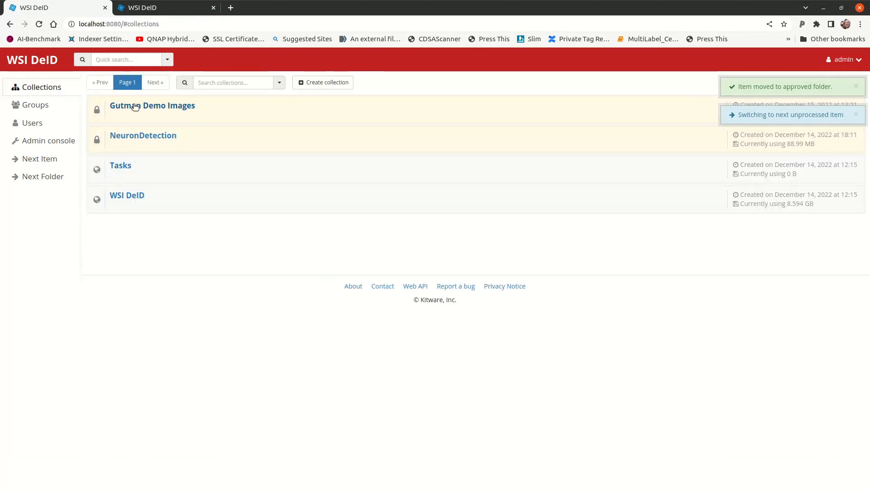
{"action": "left_click", "coordinate": [136, 136]}
{"action": "left_click", "coordinate": [35, 87]}
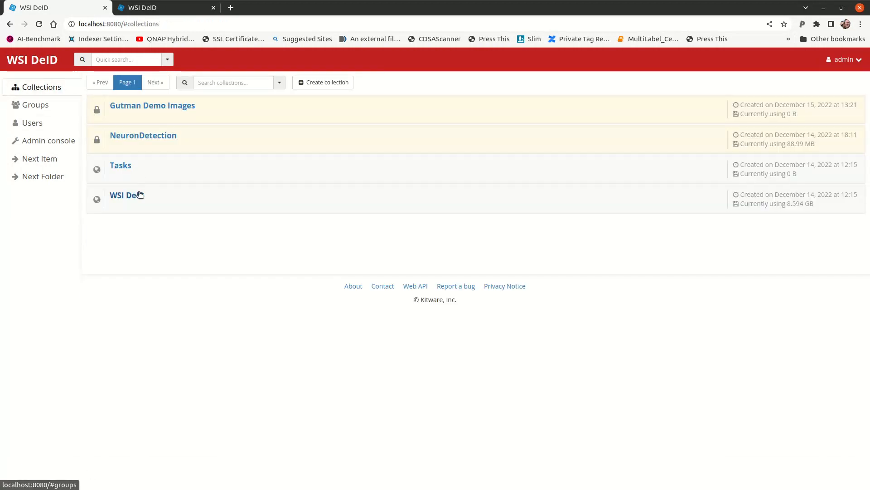
{"action": "left_click", "coordinate": [139, 194]}
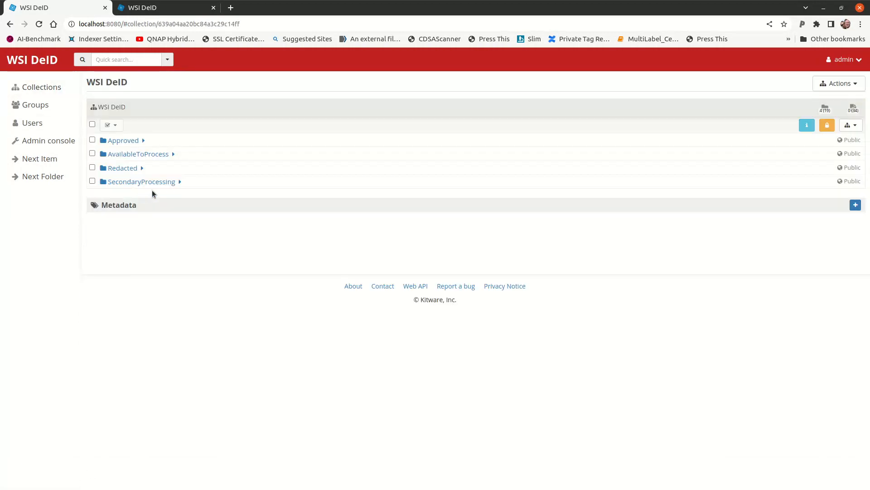
{"action": "left_click", "coordinate": [138, 154]}
{"action": "left_click", "coordinate": [112, 105]}
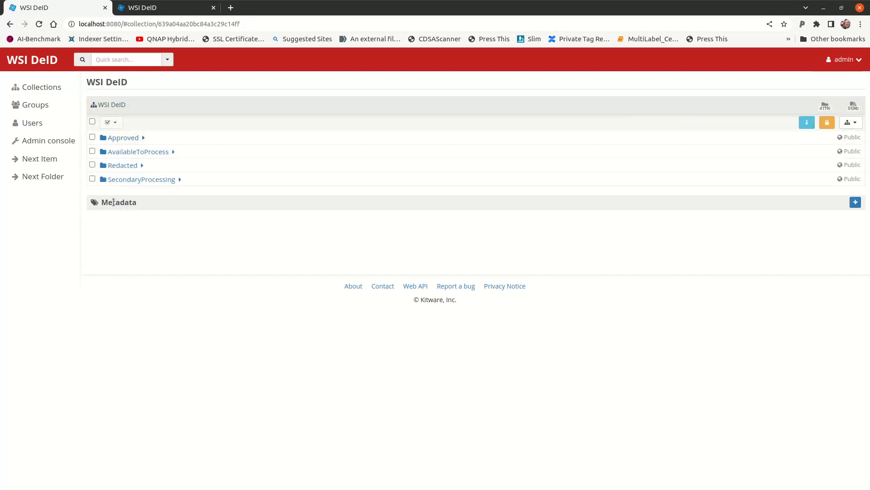
{"action": "left_click", "coordinate": [128, 138]}
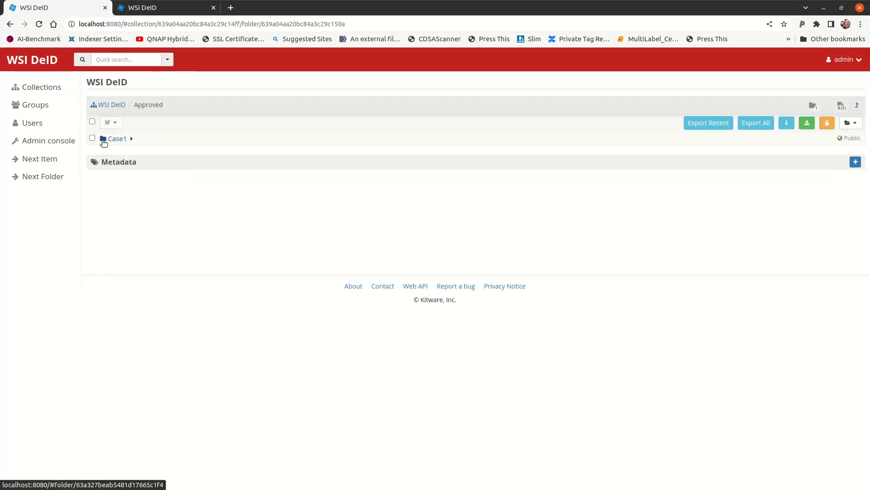
Select the approved Case1 folder, export the recent items, and close the file manager window showing the import folder
{"action": "left_click", "coordinate": [93, 138]}
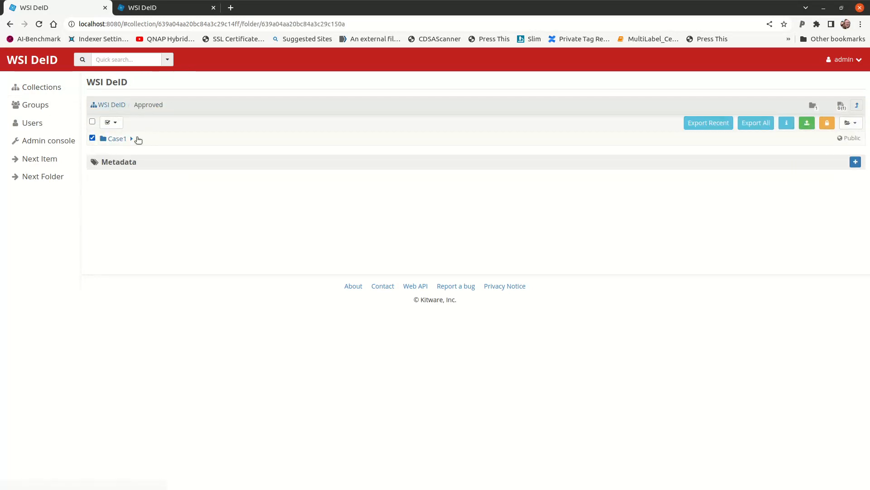
{"action": "left_click", "coordinate": [728, 122]}
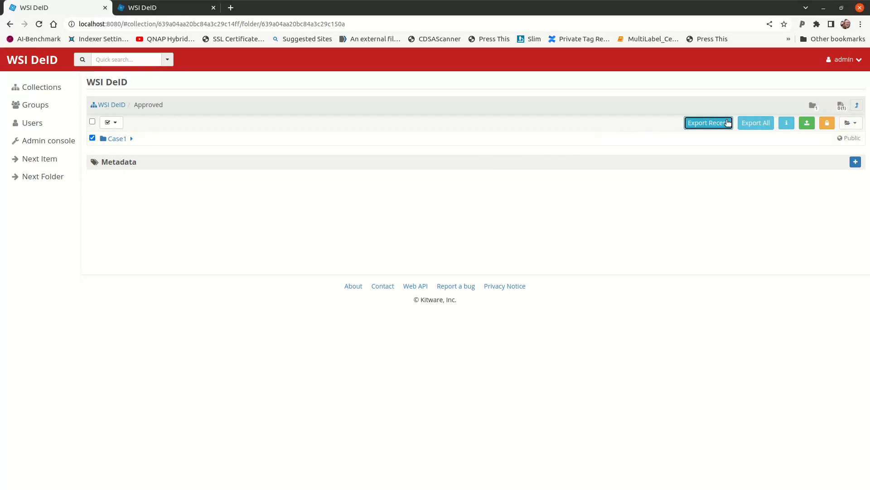
{"action": "key", "text": "alt+Tab"}
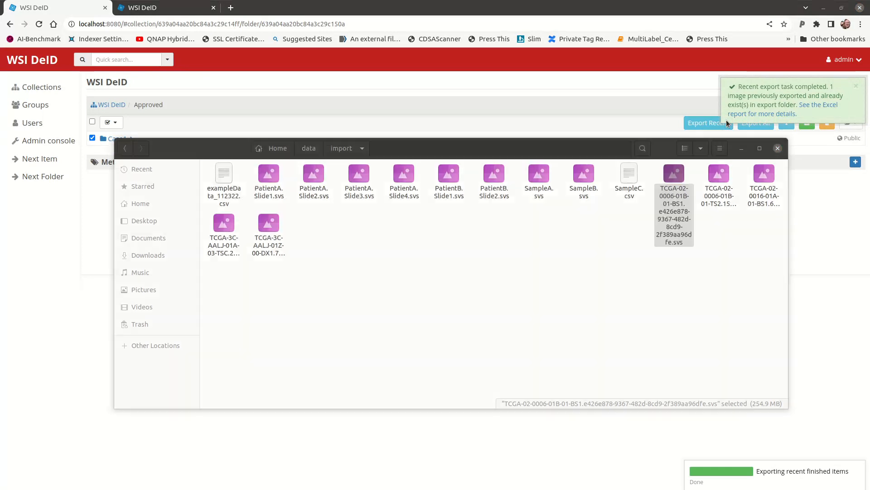
{"action": "left_click", "coordinate": [778, 148]}
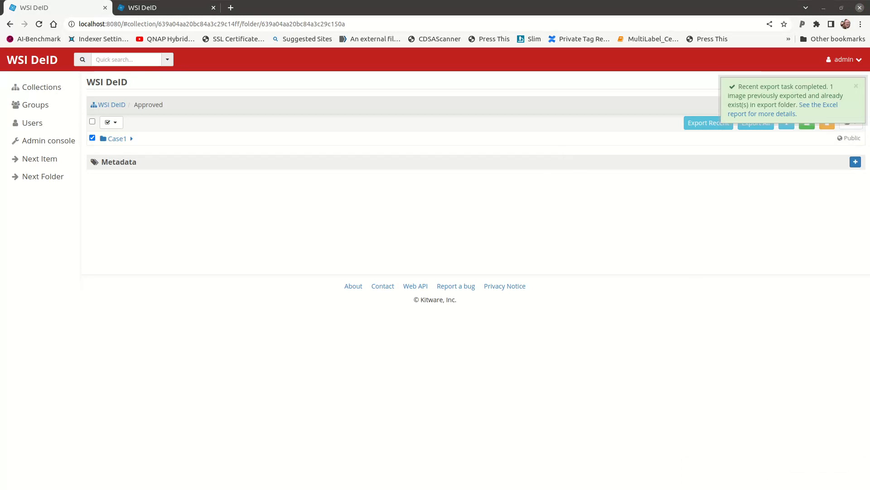
Bring up the data/export folder in the file manager and delete all its folders and export job spreadsheets
{"action": "left_click_drag", "start_coordinate": [635, 1], "coordinate": [470, 175]}
{"action": "double_click", "coordinate": [295, 212]}
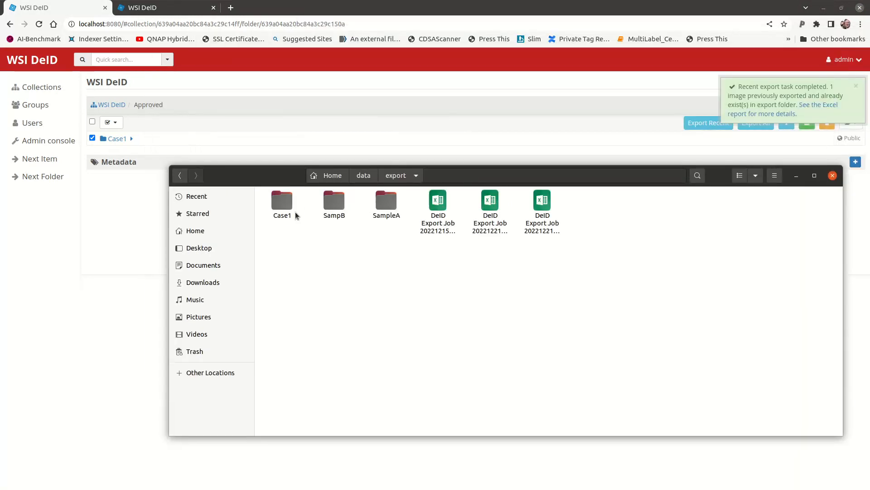
{"action": "key", "text": "ctrl+a"}
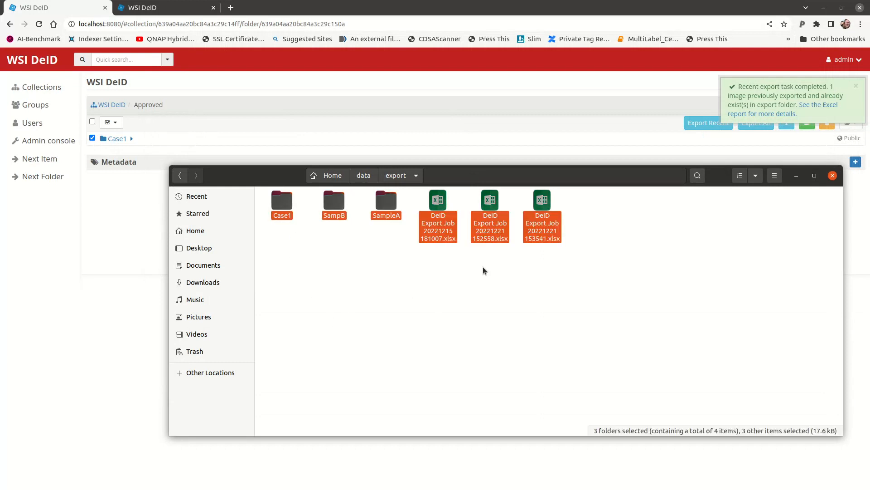
{"action": "key", "text": "Delete"}
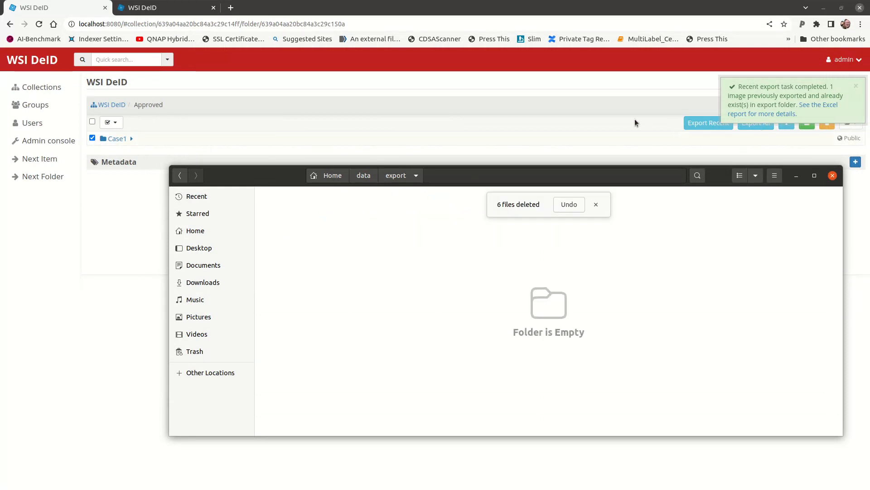
Reload the Approved folder page in WSI DeID, select Case1 and export all approved items
{"action": "left_click", "coordinate": [635, 123]}
{"action": "key", "text": "F5"}
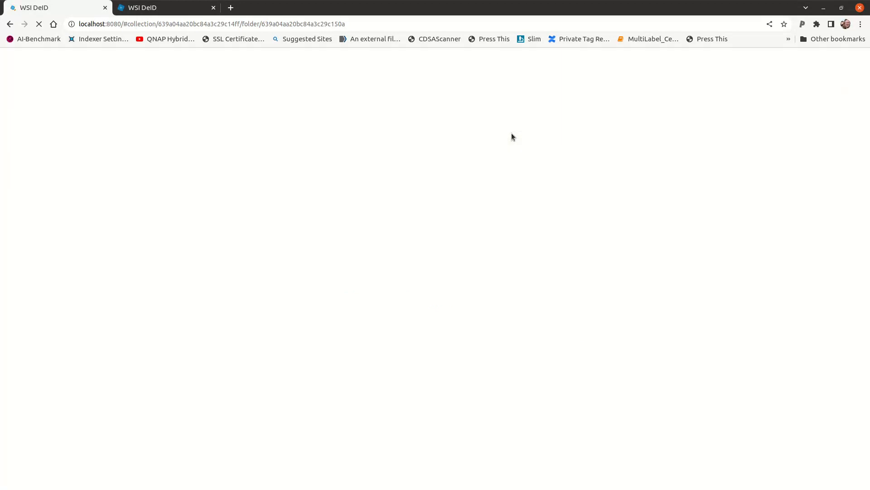
{"action": "left_click", "coordinate": [92, 140]}
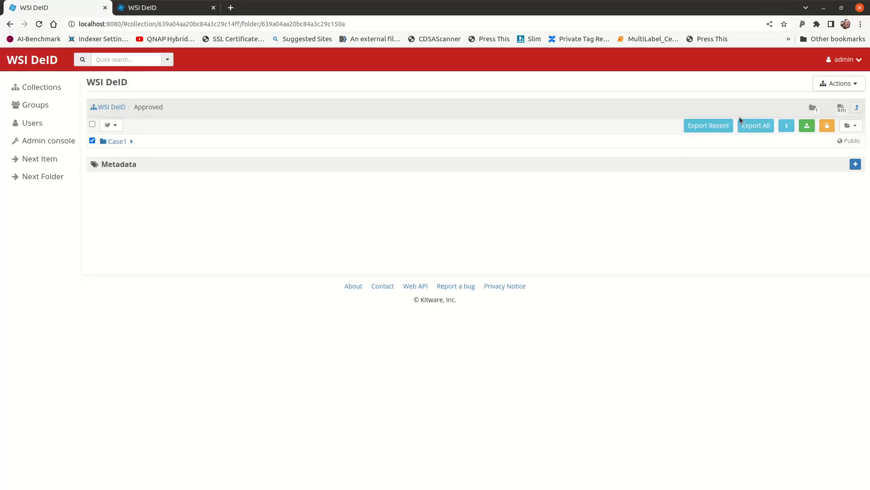
{"action": "left_click", "coordinate": [754, 127]}
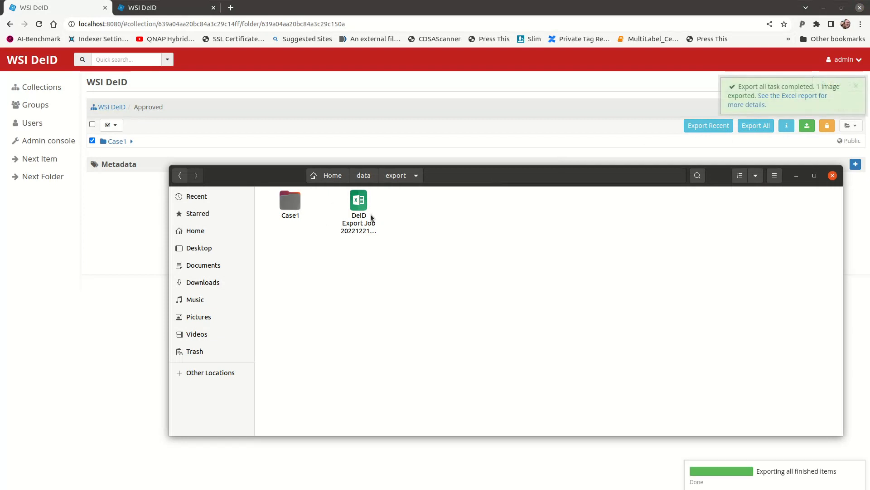
View the contents of the exported Case1 folder in the file manager and return to WSI DeID
{"action": "left_click", "coordinate": [370, 217]}
{"action": "double_click", "coordinate": [288, 205]}
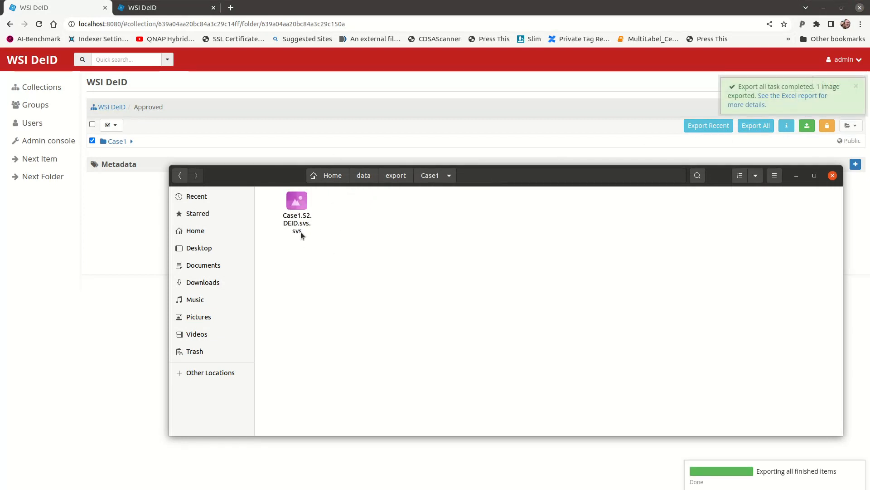
{"action": "left_click", "coordinate": [138, 319]}
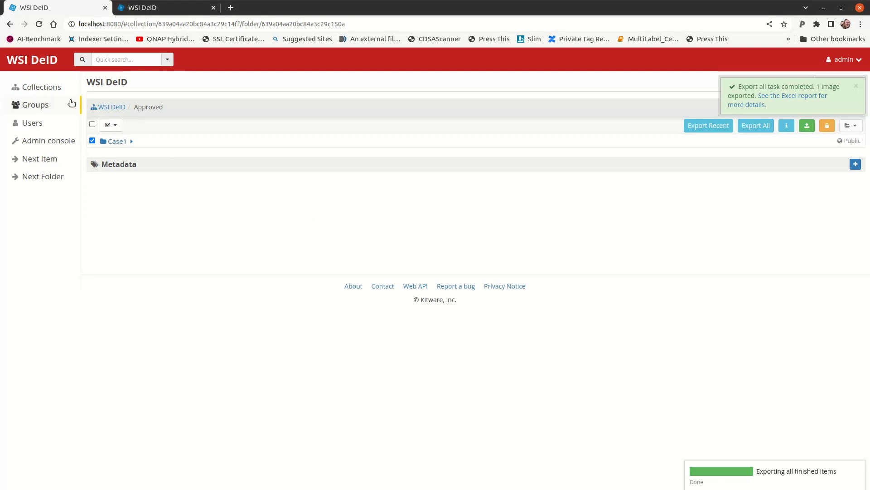
Open importManifestSchema.json from the Schema folder under SecondaryProcessing in the WSI DeID collection and review its property definitions
{"action": "left_click", "coordinate": [41, 87]}
{"action": "left_click", "coordinate": [131, 196]}
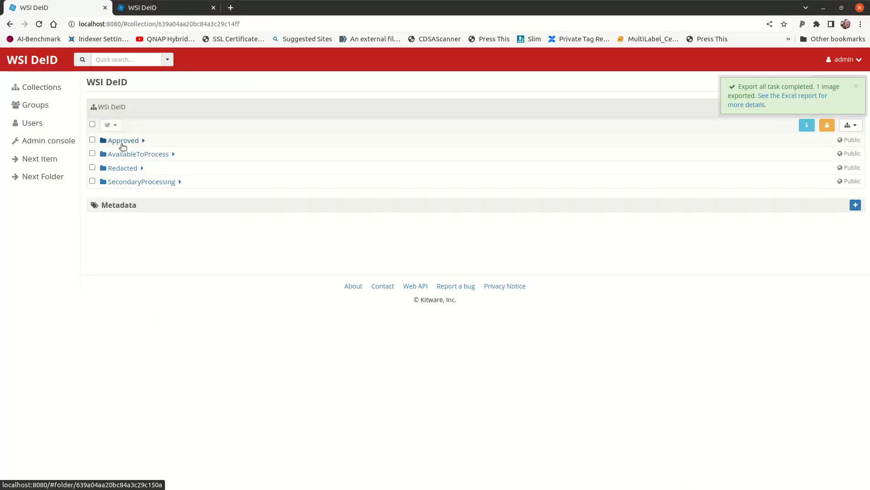
{"action": "left_click", "coordinate": [136, 181]}
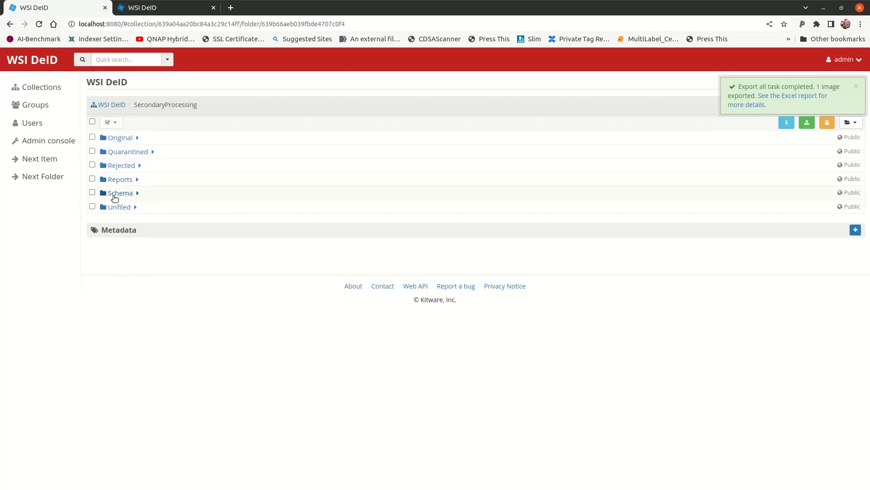
{"action": "left_click", "coordinate": [116, 194]}
{"action": "left_click", "coordinate": [132, 151]}
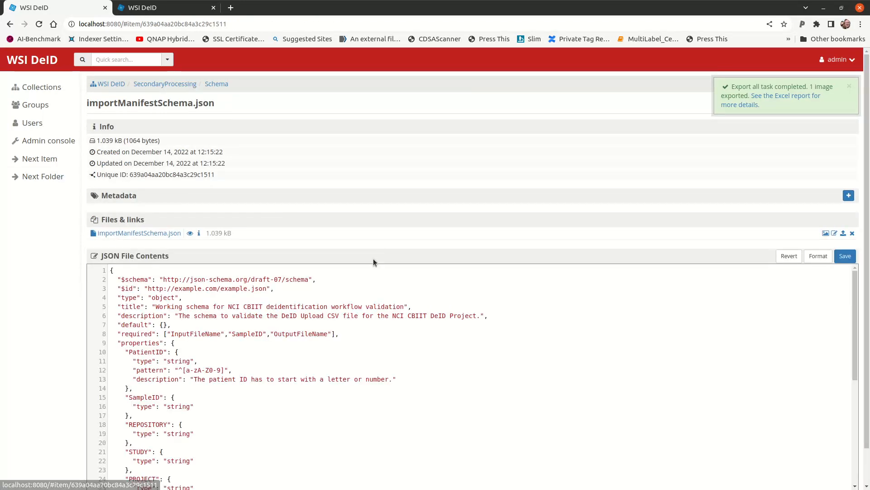
{"action": "scroll", "coordinate": [172, 280], "scroll_direction": "down", "scroll_amount": 3}
{"action": "scroll", "coordinate": [172, 280], "scroll_direction": "up", "scroll_amount": 3}
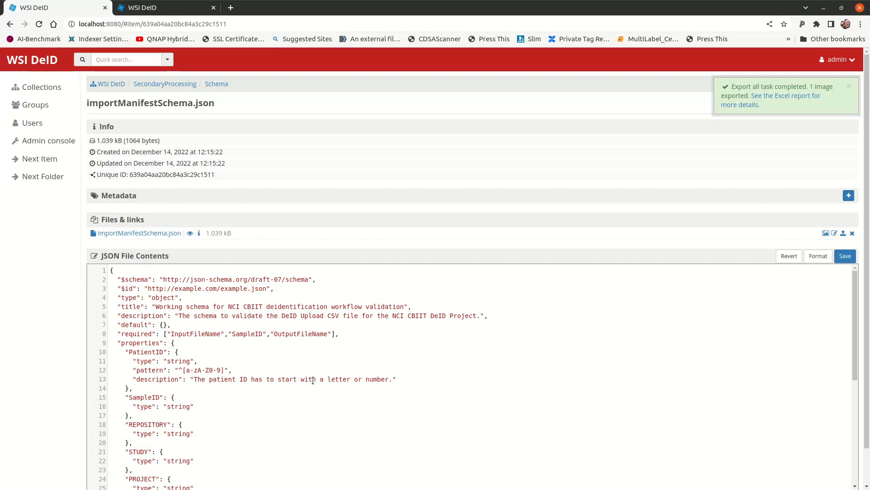
{"action": "scroll", "coordinate": [316, 373], "scroll_direction": "down", "scroll_amount": 5}
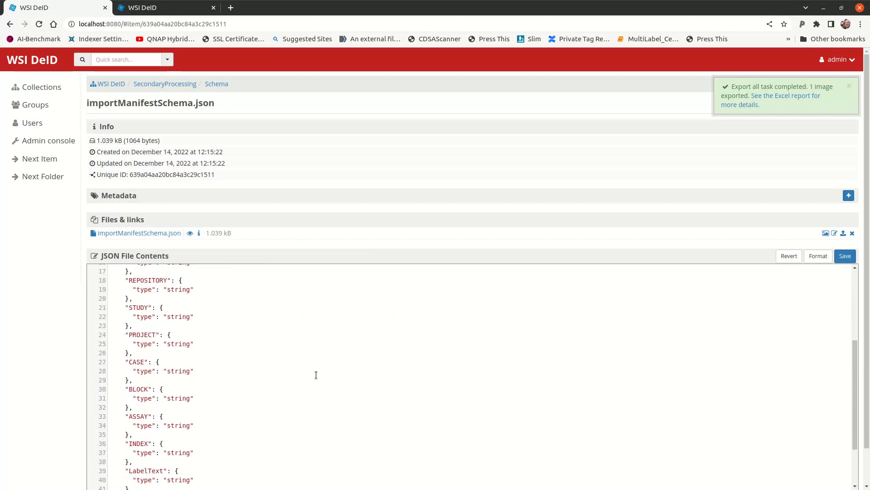
{"action": "scroll", "coordinate": [316, 375], "scroll_direction": "down", "scroll_amount": 3}
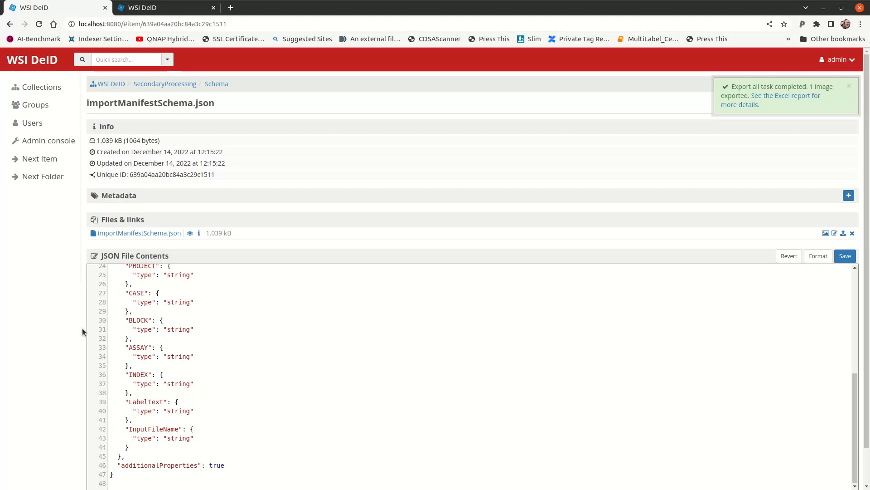
Try moving the BLOCK property definition below the ASSAY property in the JSON file contents, and undo the move
{"action": "left_click_drag", "start_coordinate": [125, 325], "coordinate": [146, 341]}
{"action": "left_click_drag", "start_coordinate": [104, 319], "coordinate": [156, 339]}
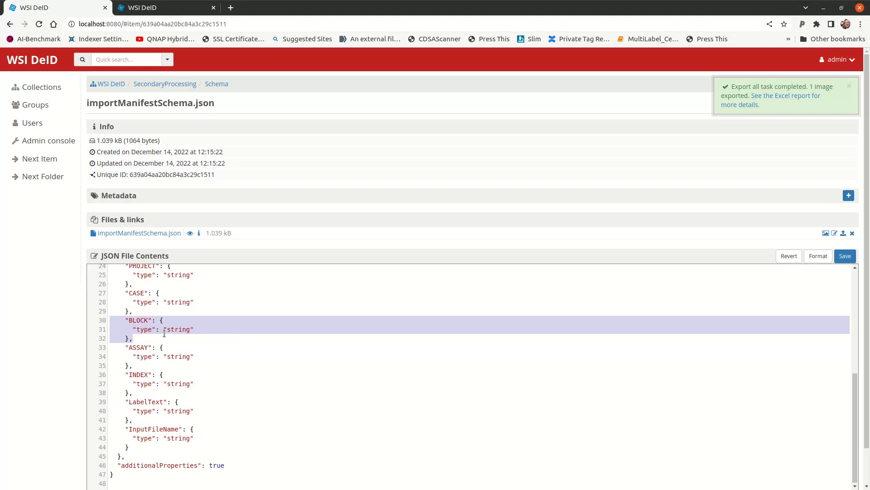
{"action": "left_click_drag", "start_coordinate": [132, 373], "coordinate": [145, 359]}
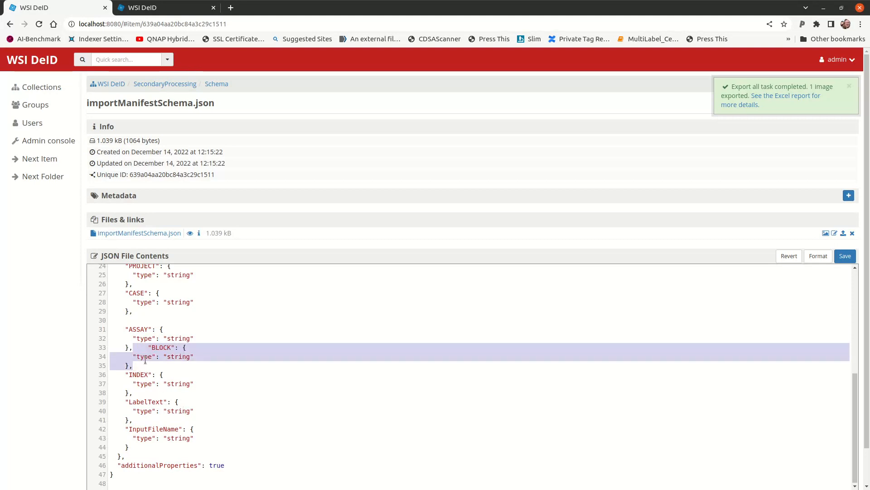
{"action": "key", "text": "ctrl+z"}
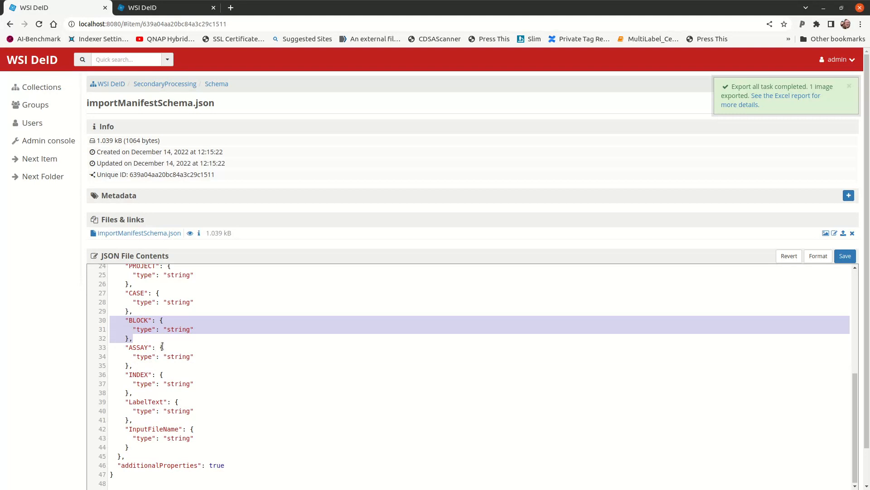